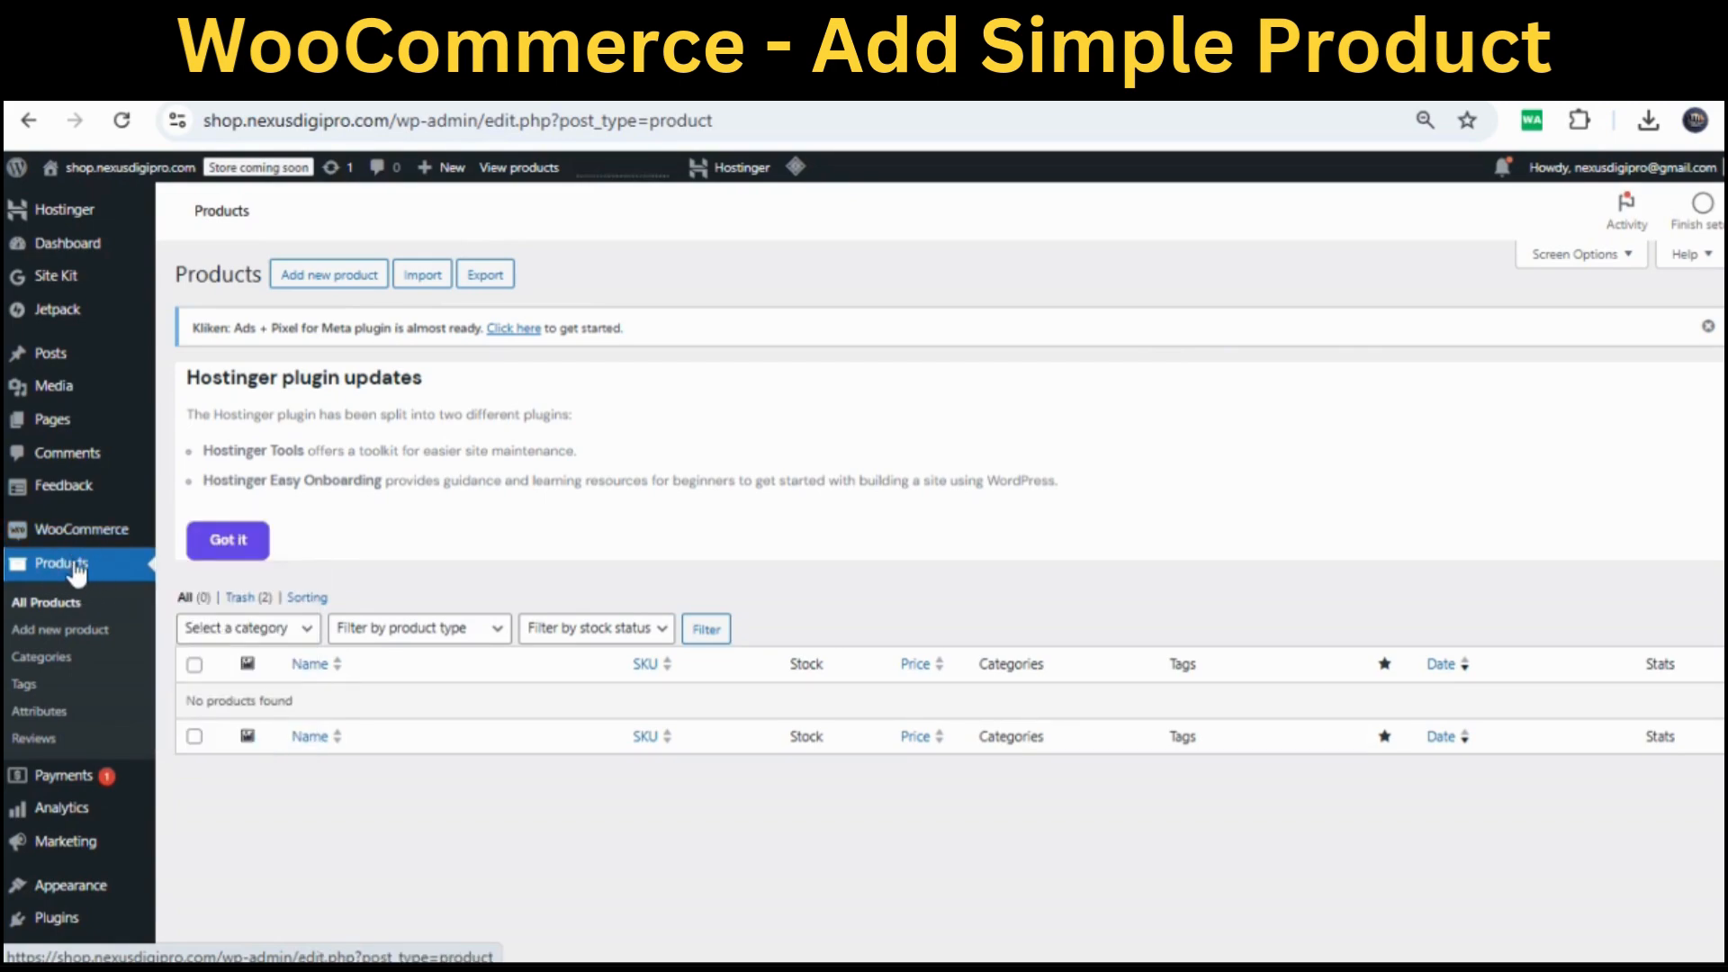
Start a new product and name it 'Men's Red T-Shirt'
click(78, 637)
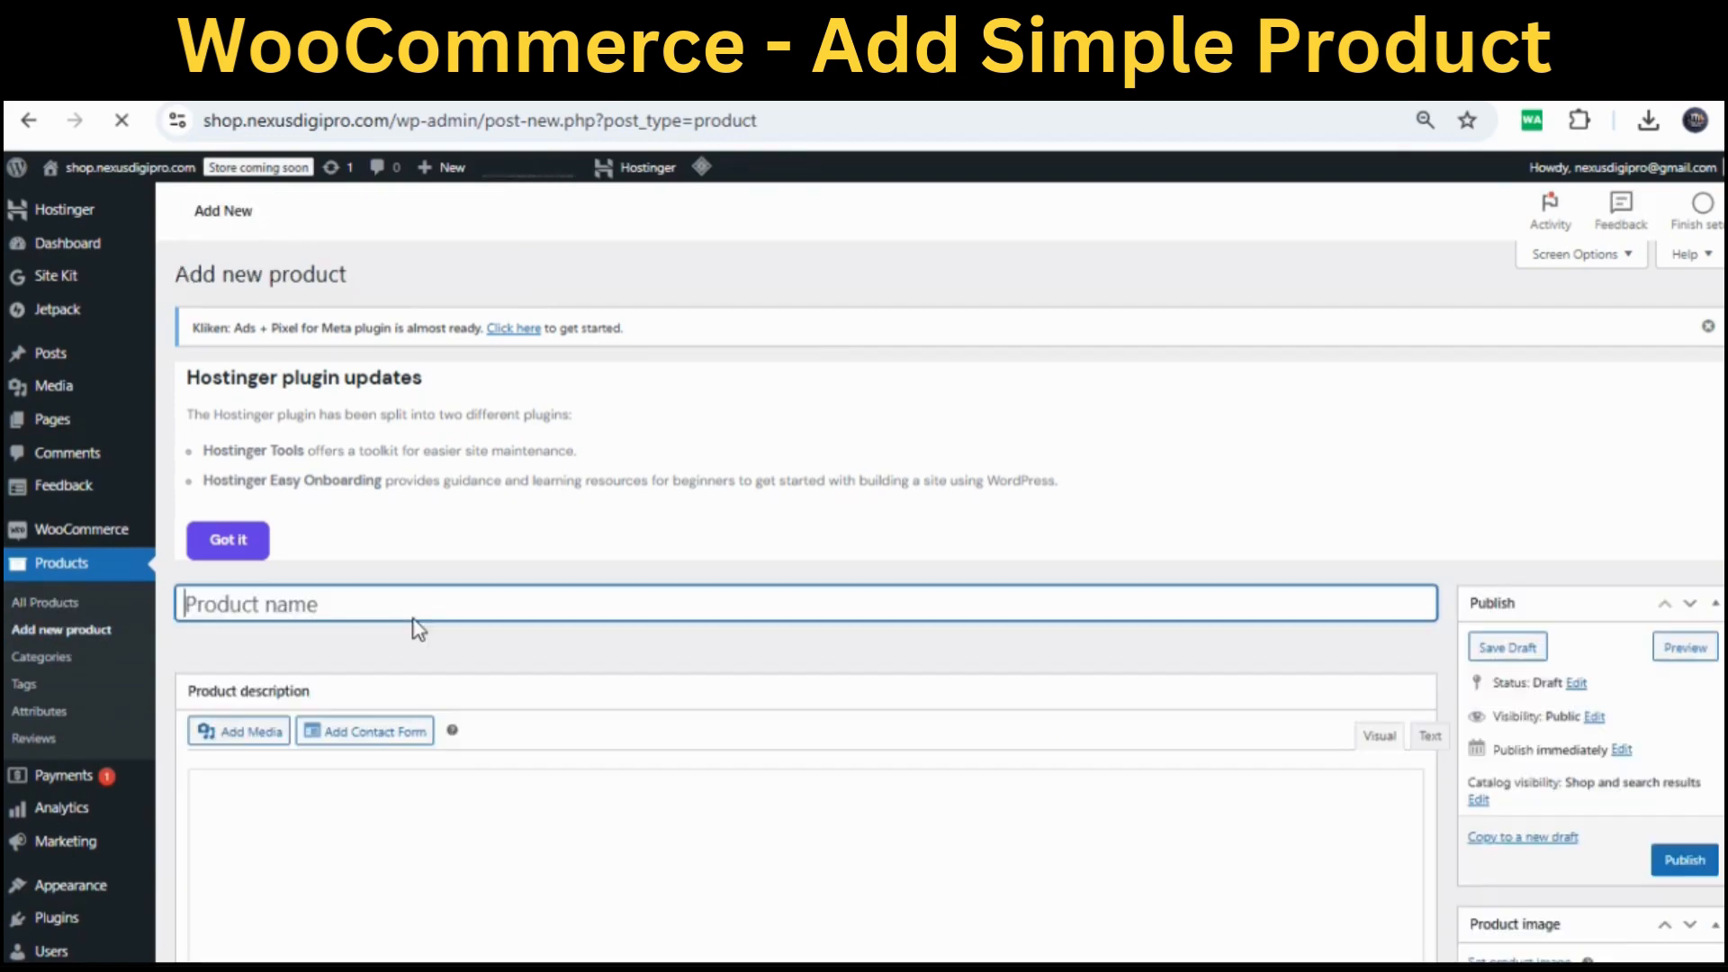
scroll(417, 624, down, 3)
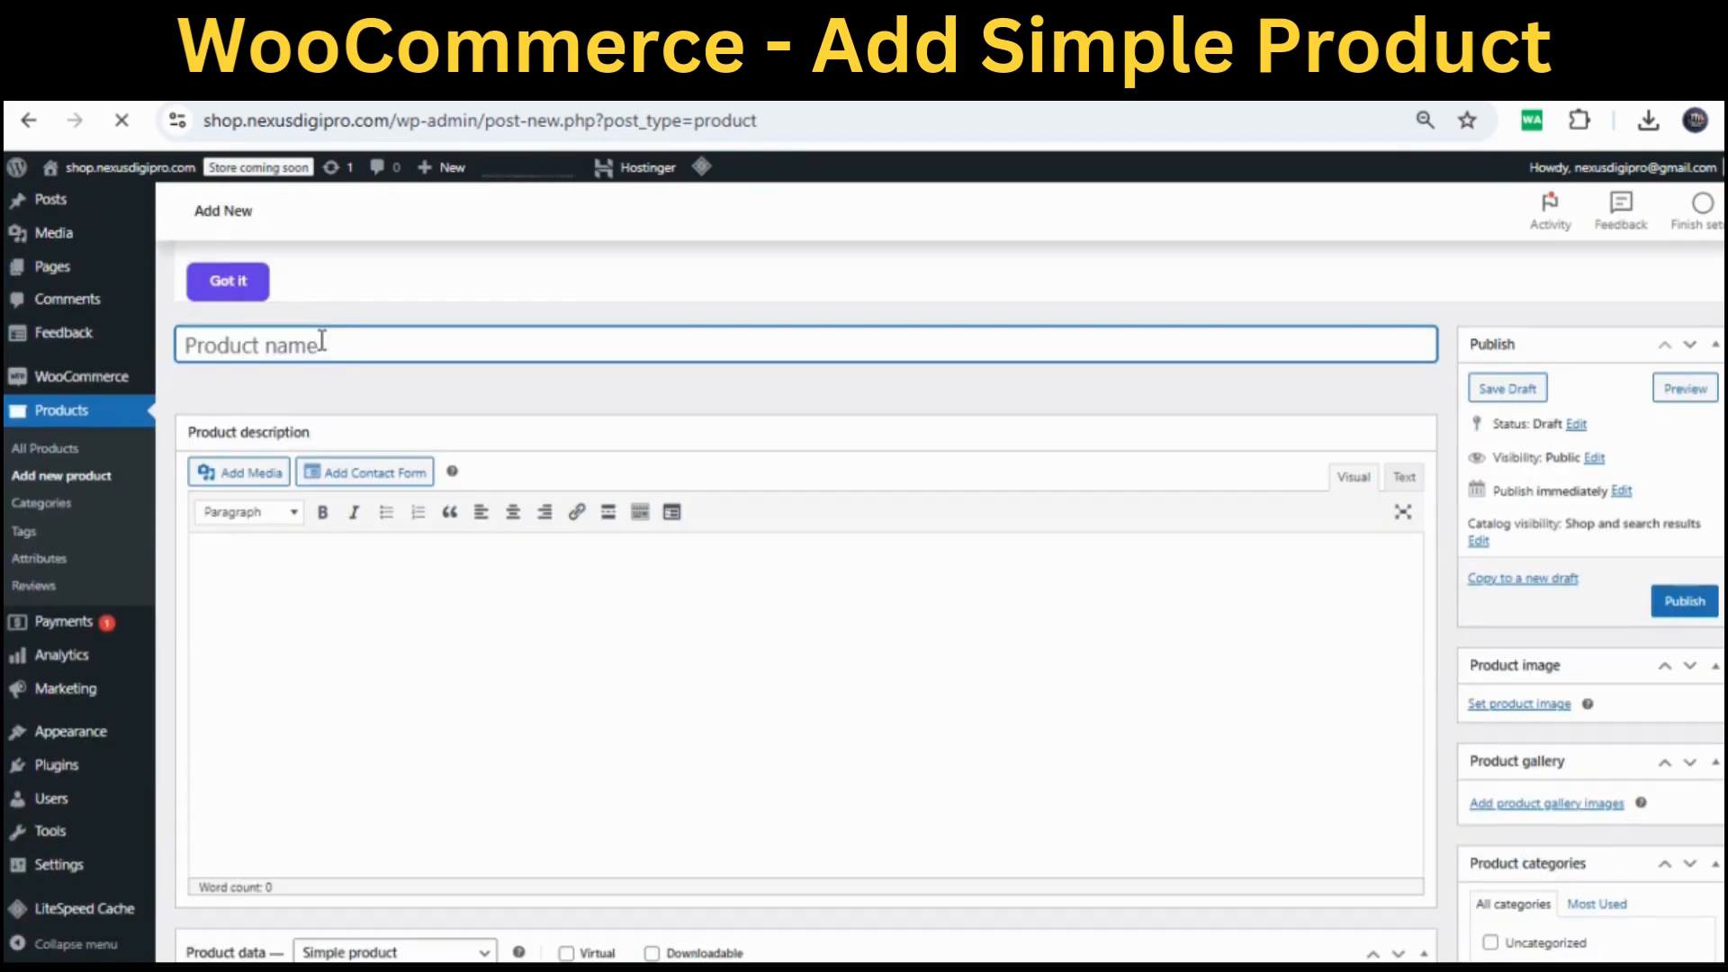
text(Men's Red)
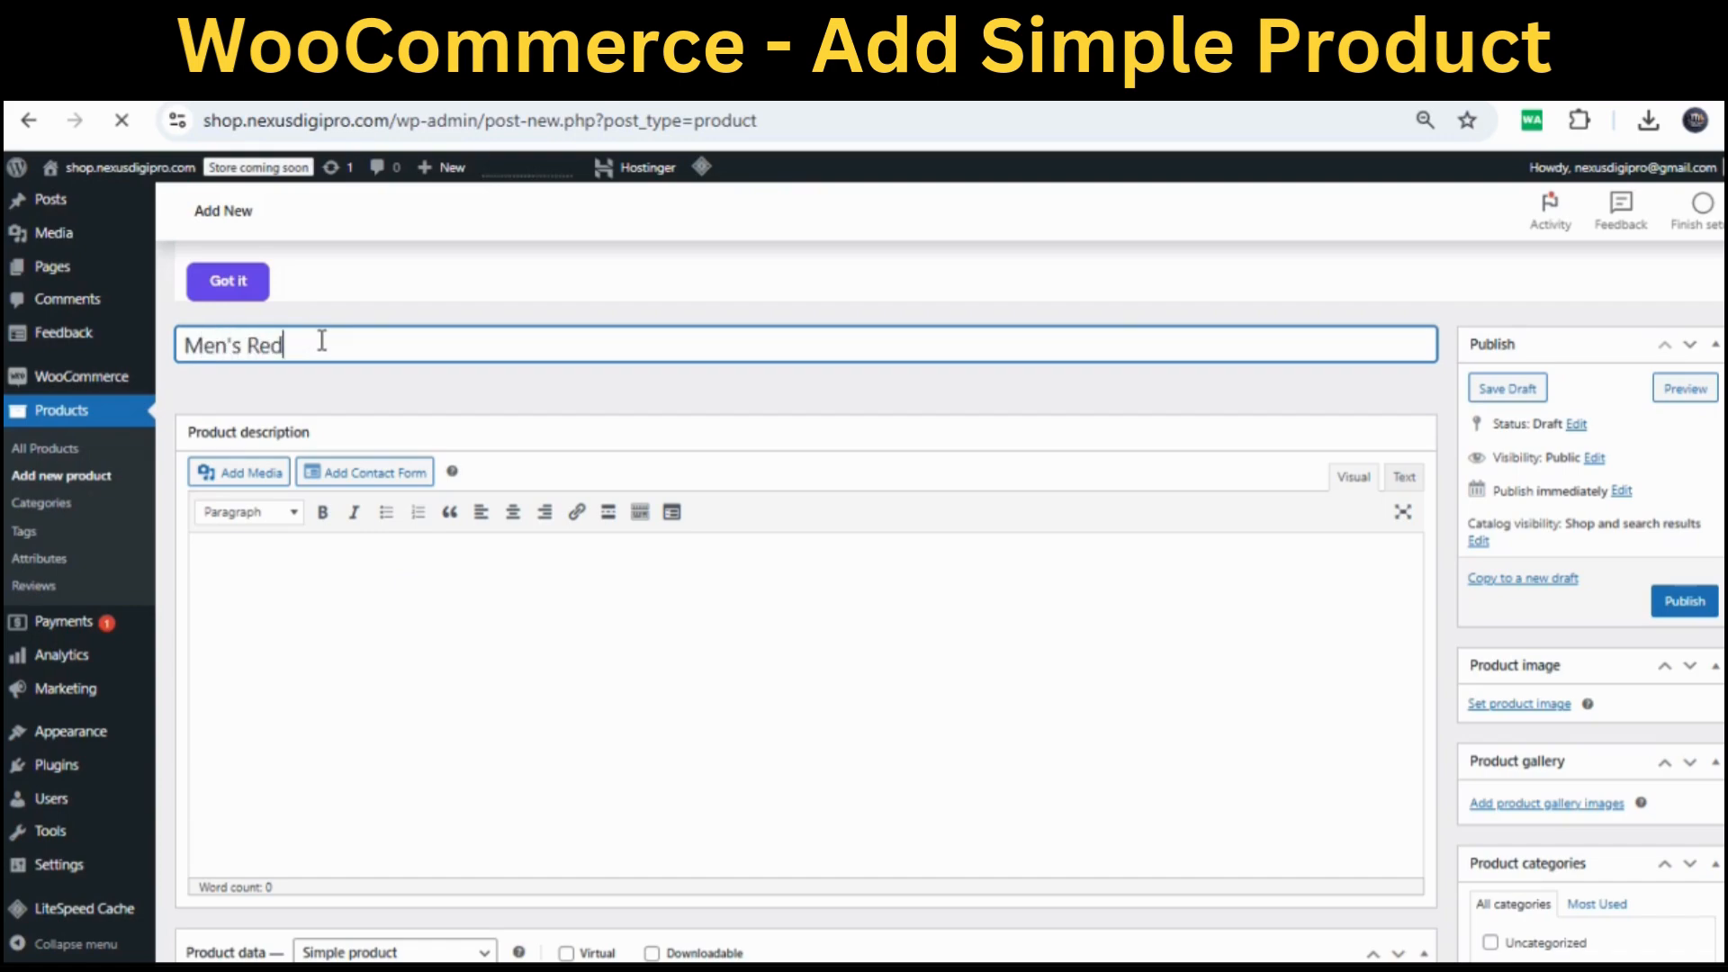
text( TS)
key(BackSpace)
text(-Shirt)
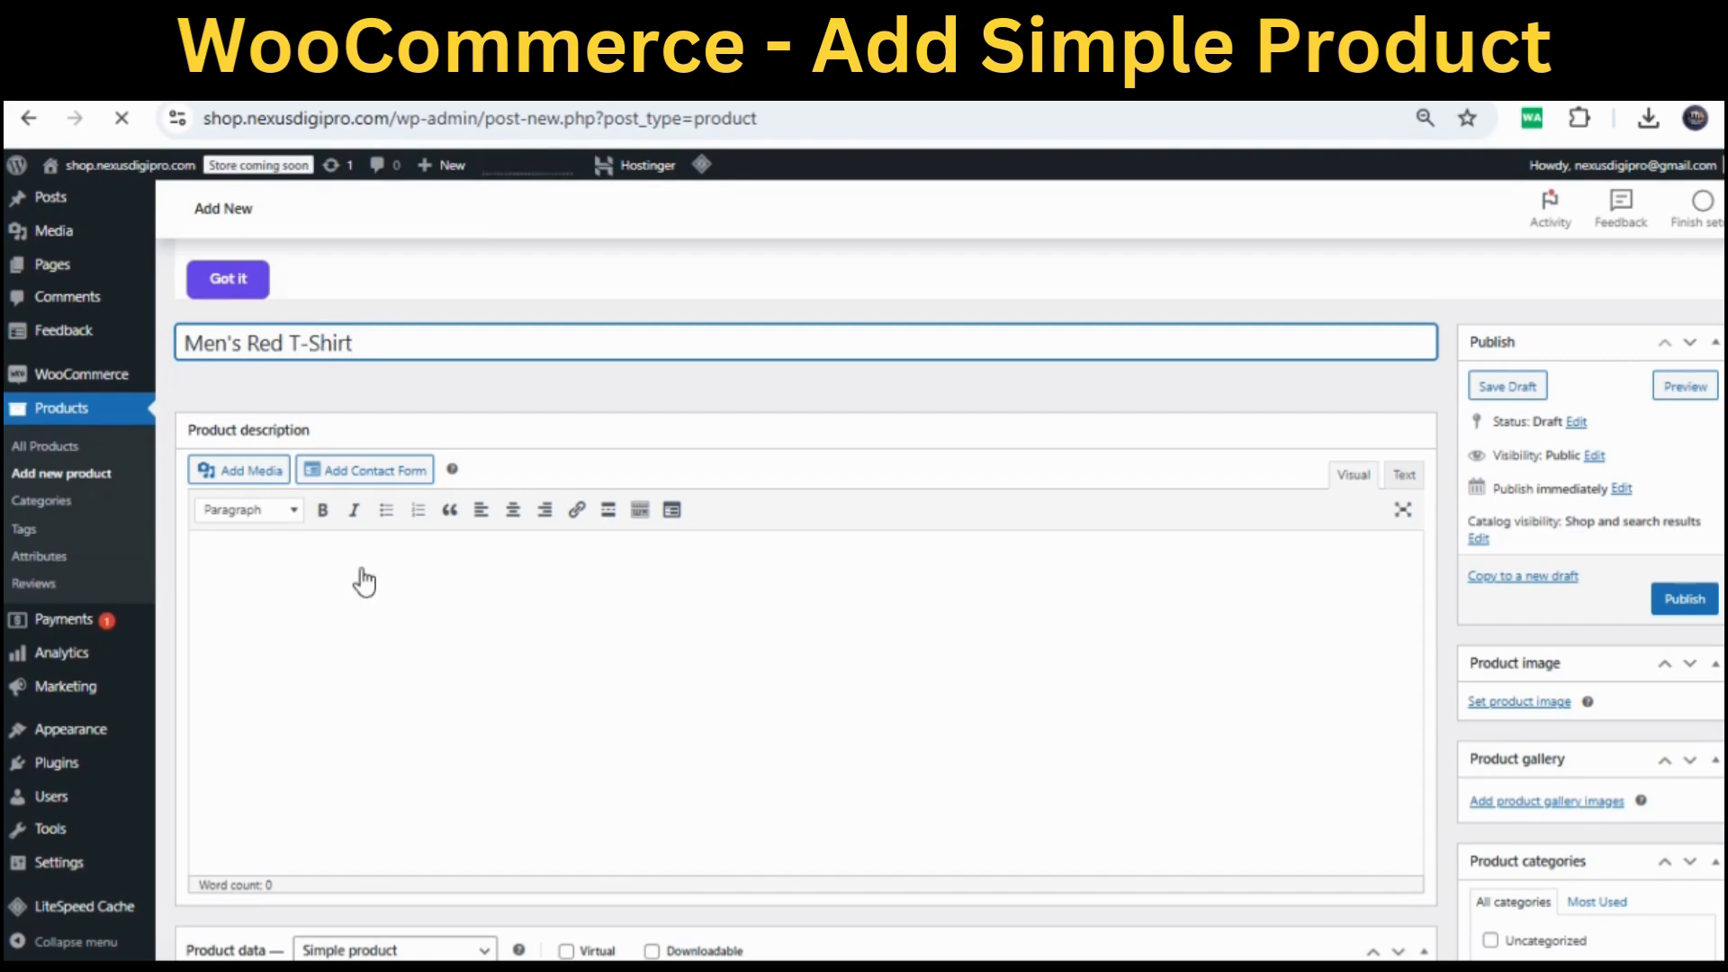
Paste the copied link into the product description and select it for replacement
click(336, 579)
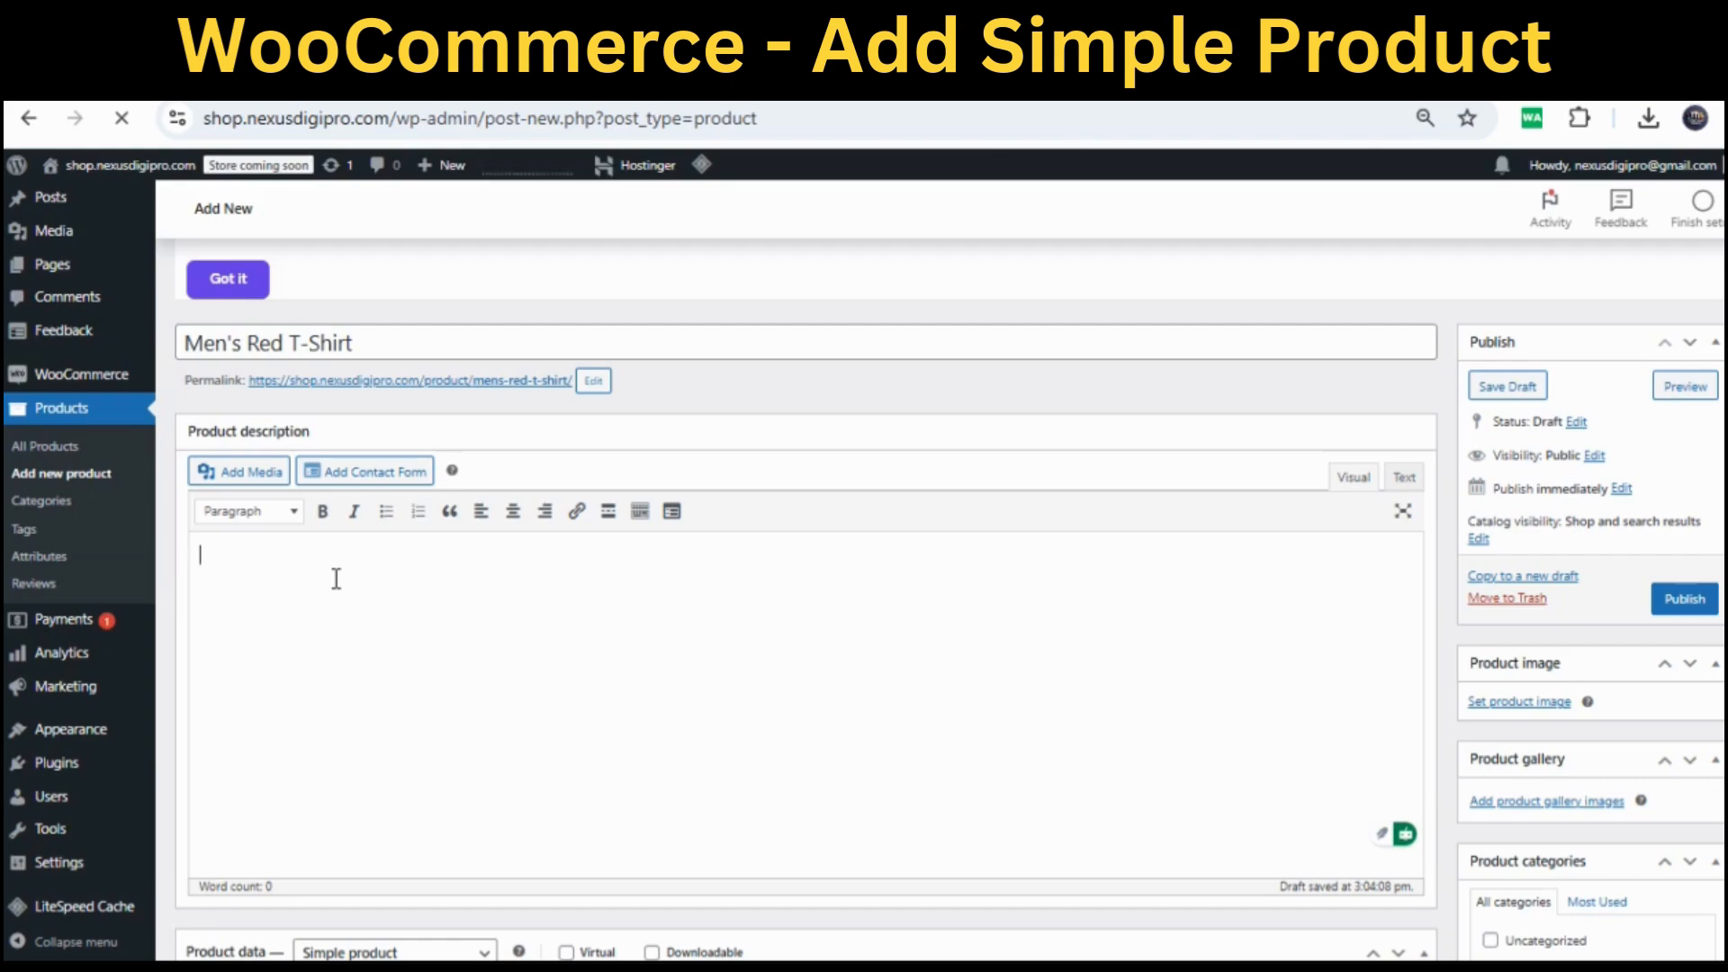
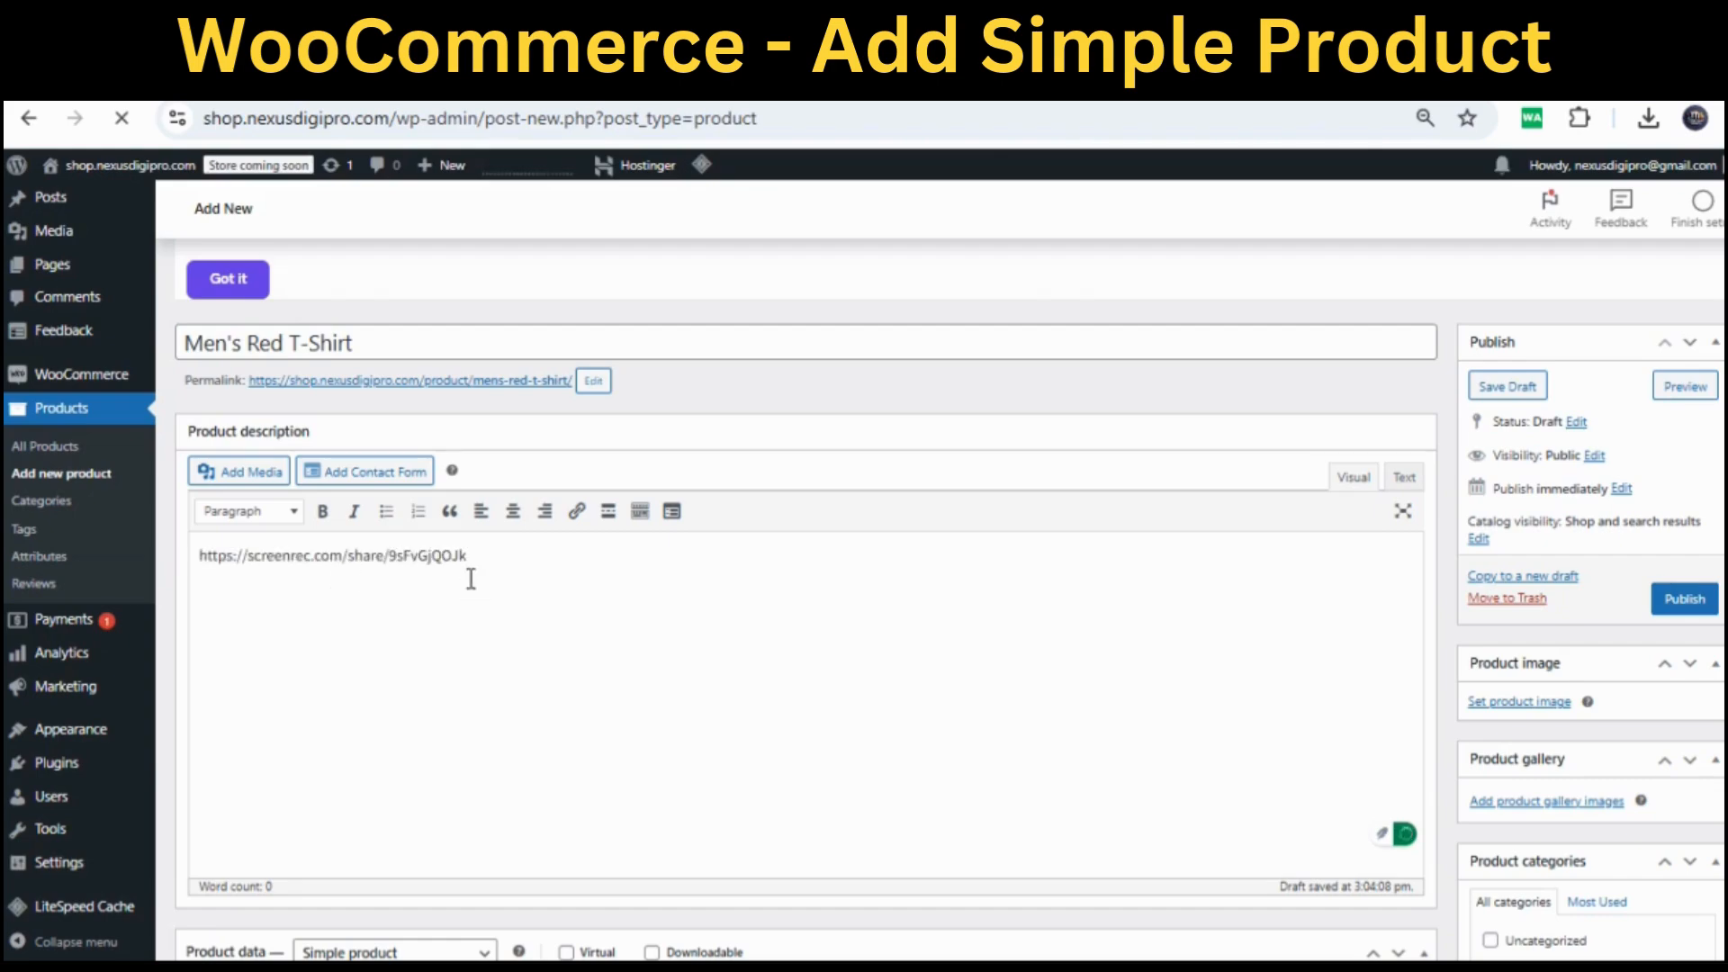
drag(489, 555, 138, 554)
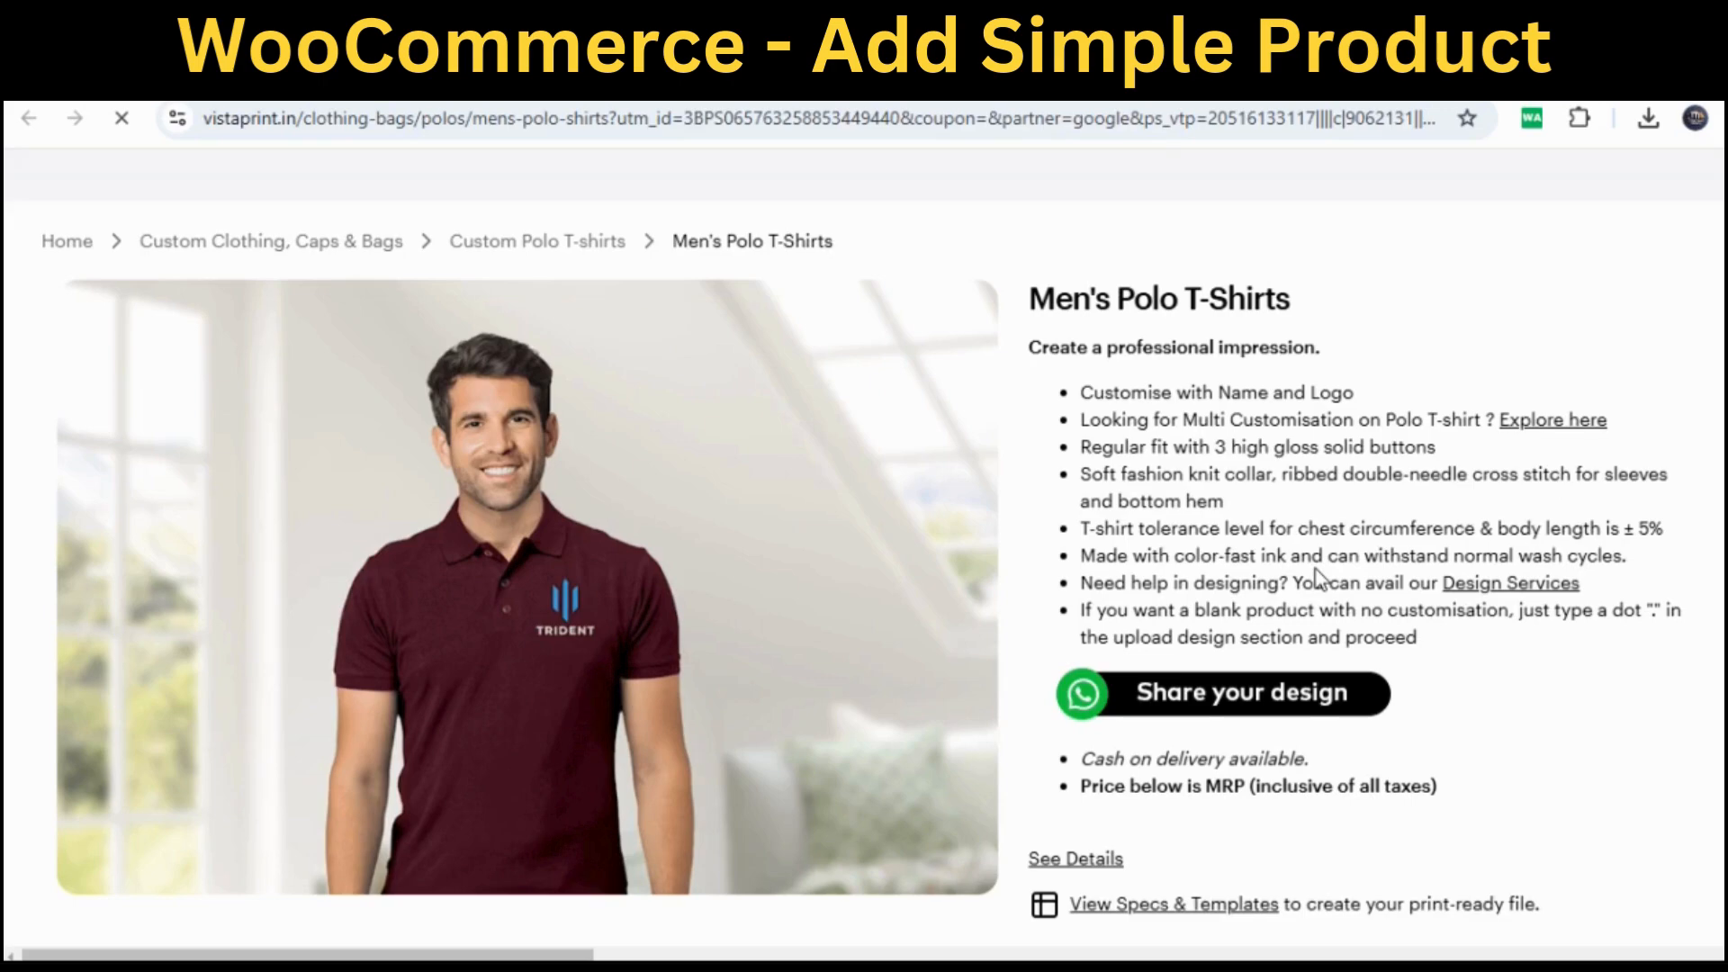
Select all the polo shirt feature bullets on the Vistaprint page to copy into the description
drag(1316, 581, 1081, 392)
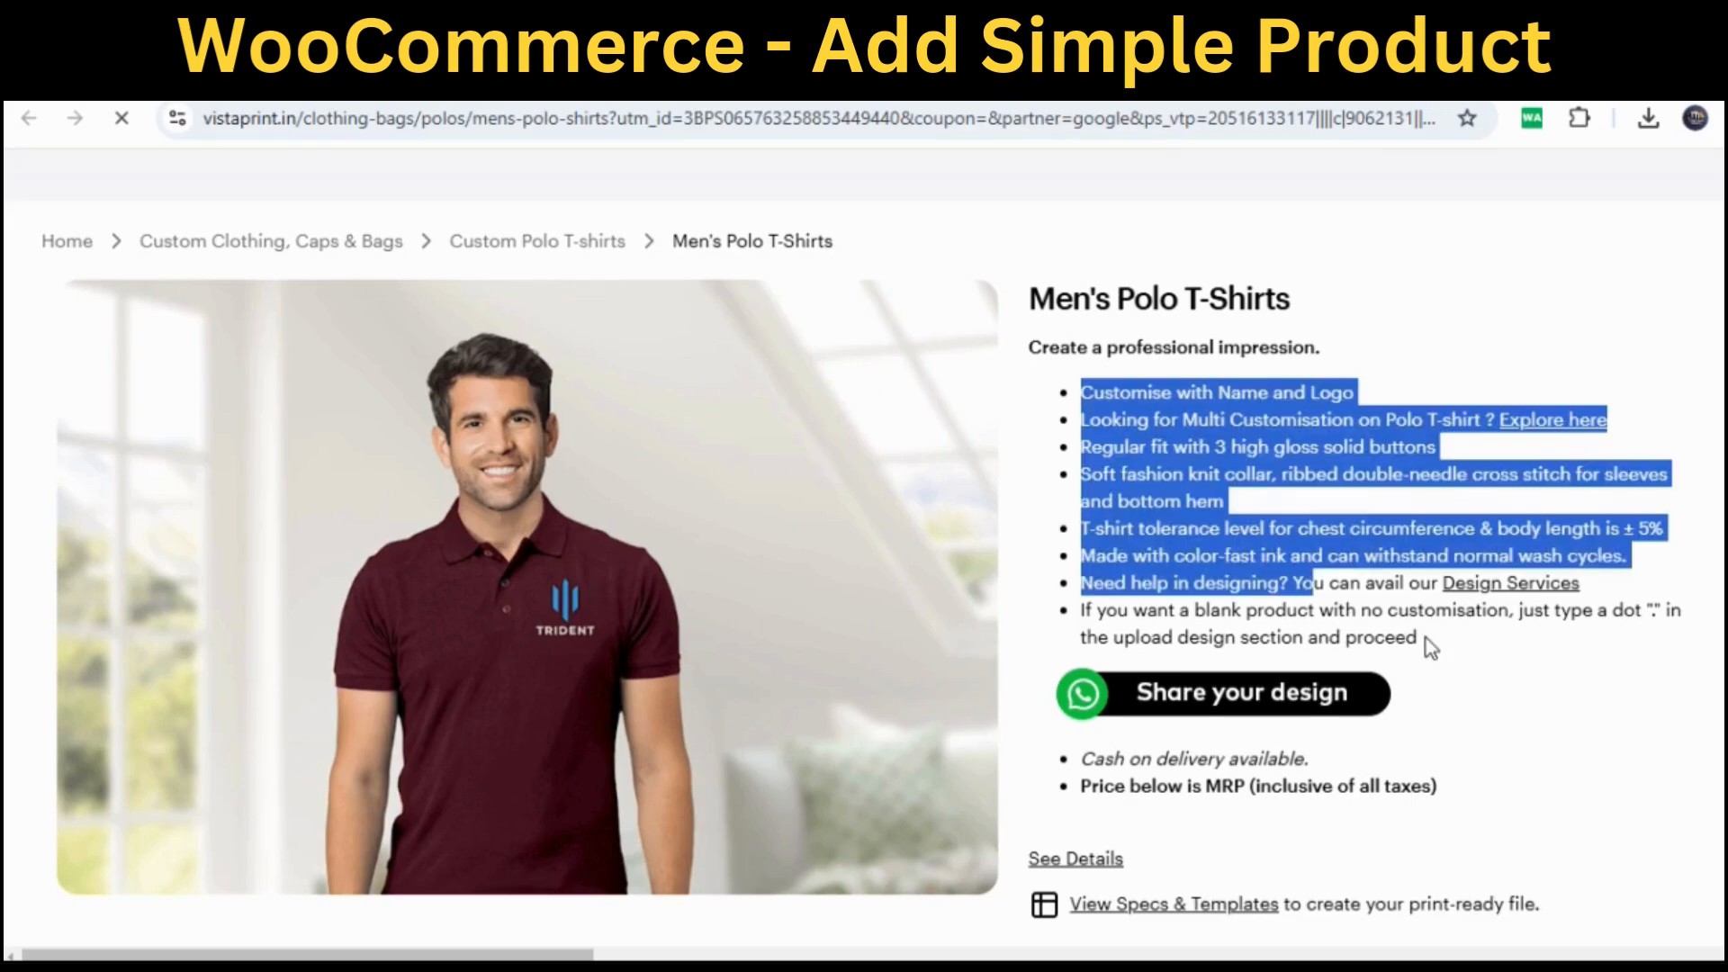
shift+click(1433, 646)
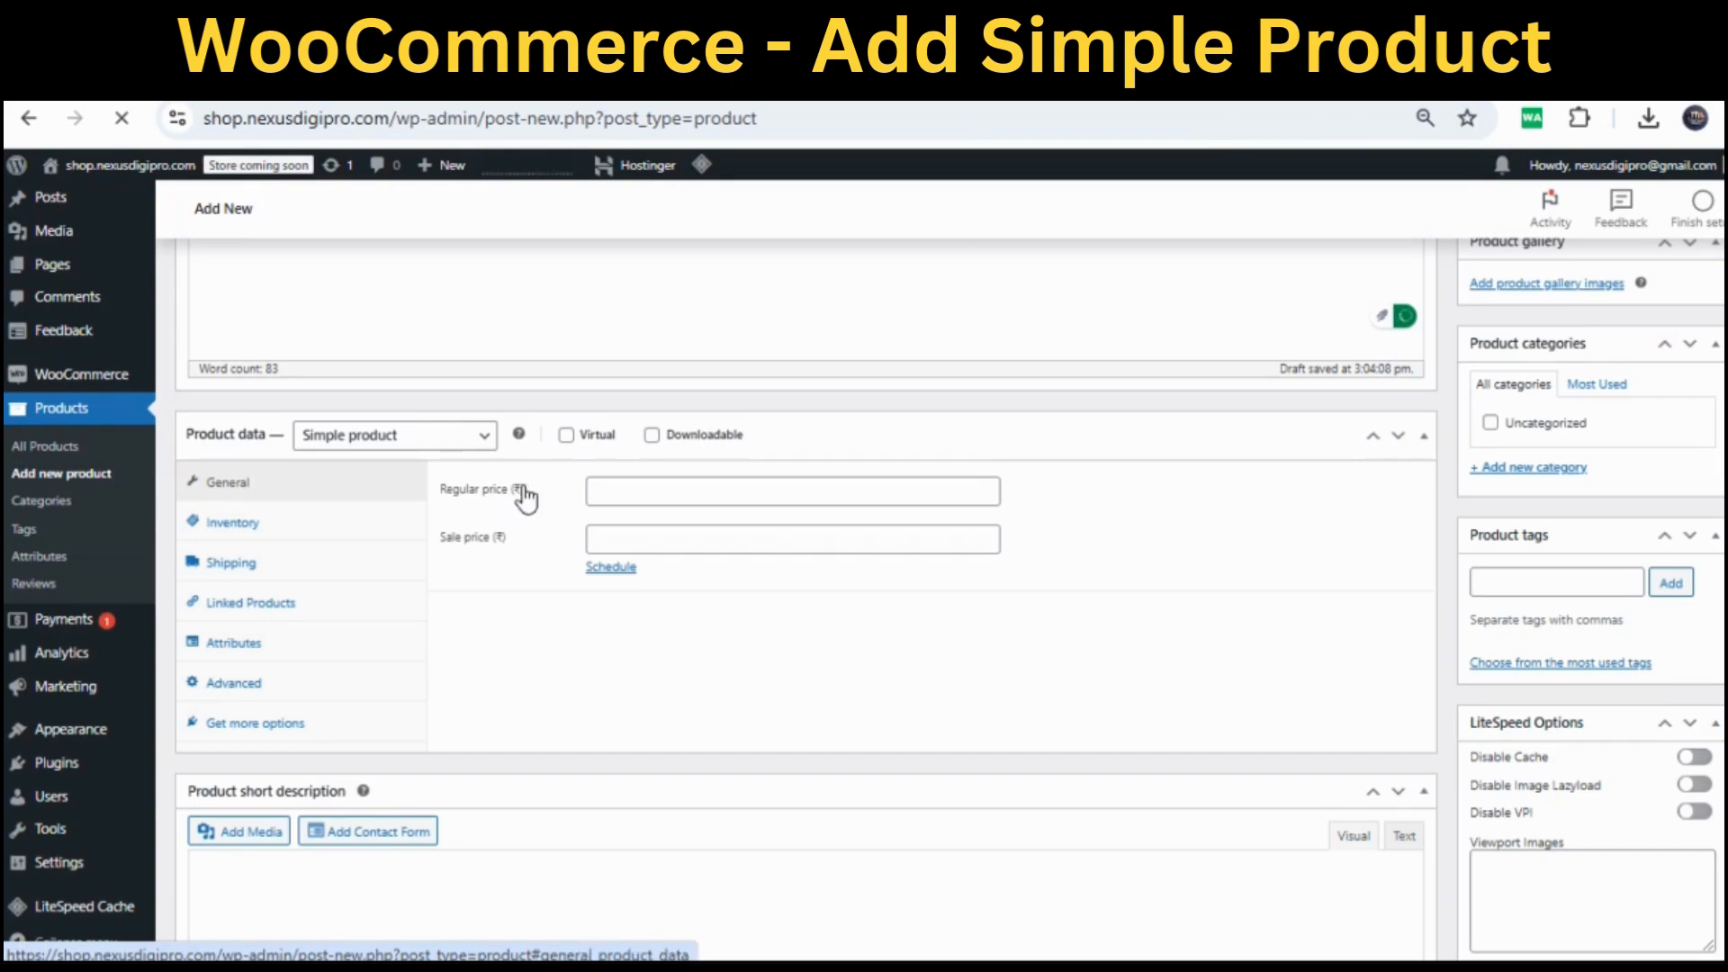
Enter a regular price of 800 and a sale price of 500
click(658, 497)
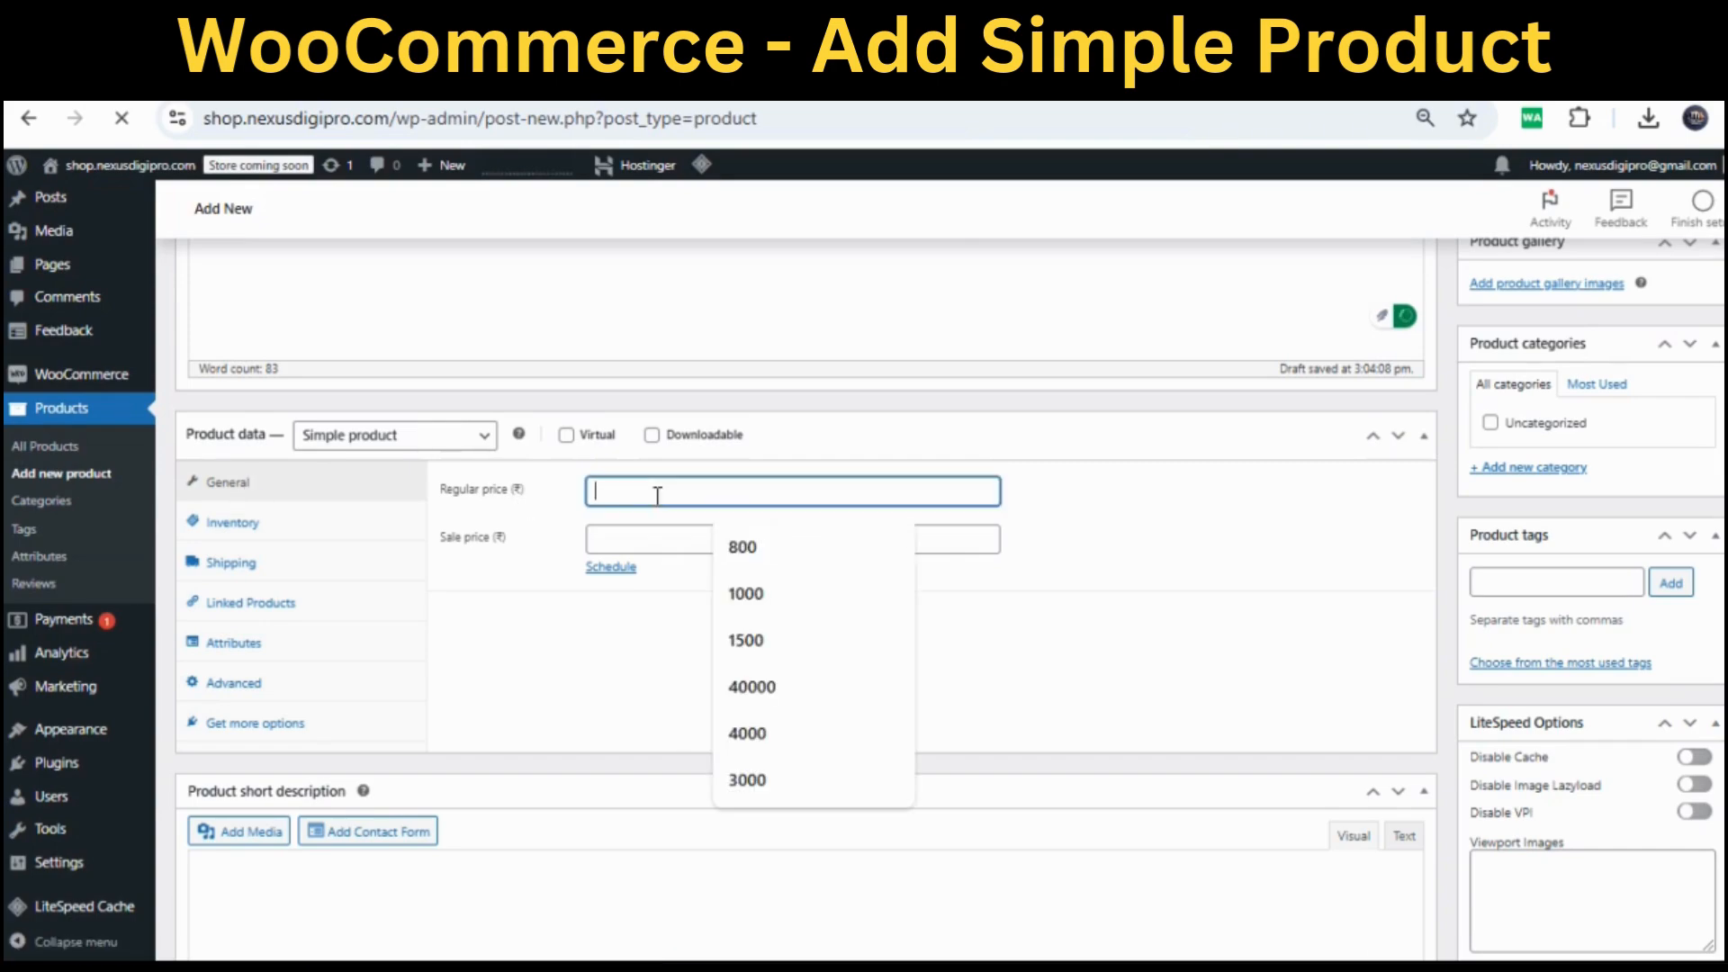
click(752, 548)
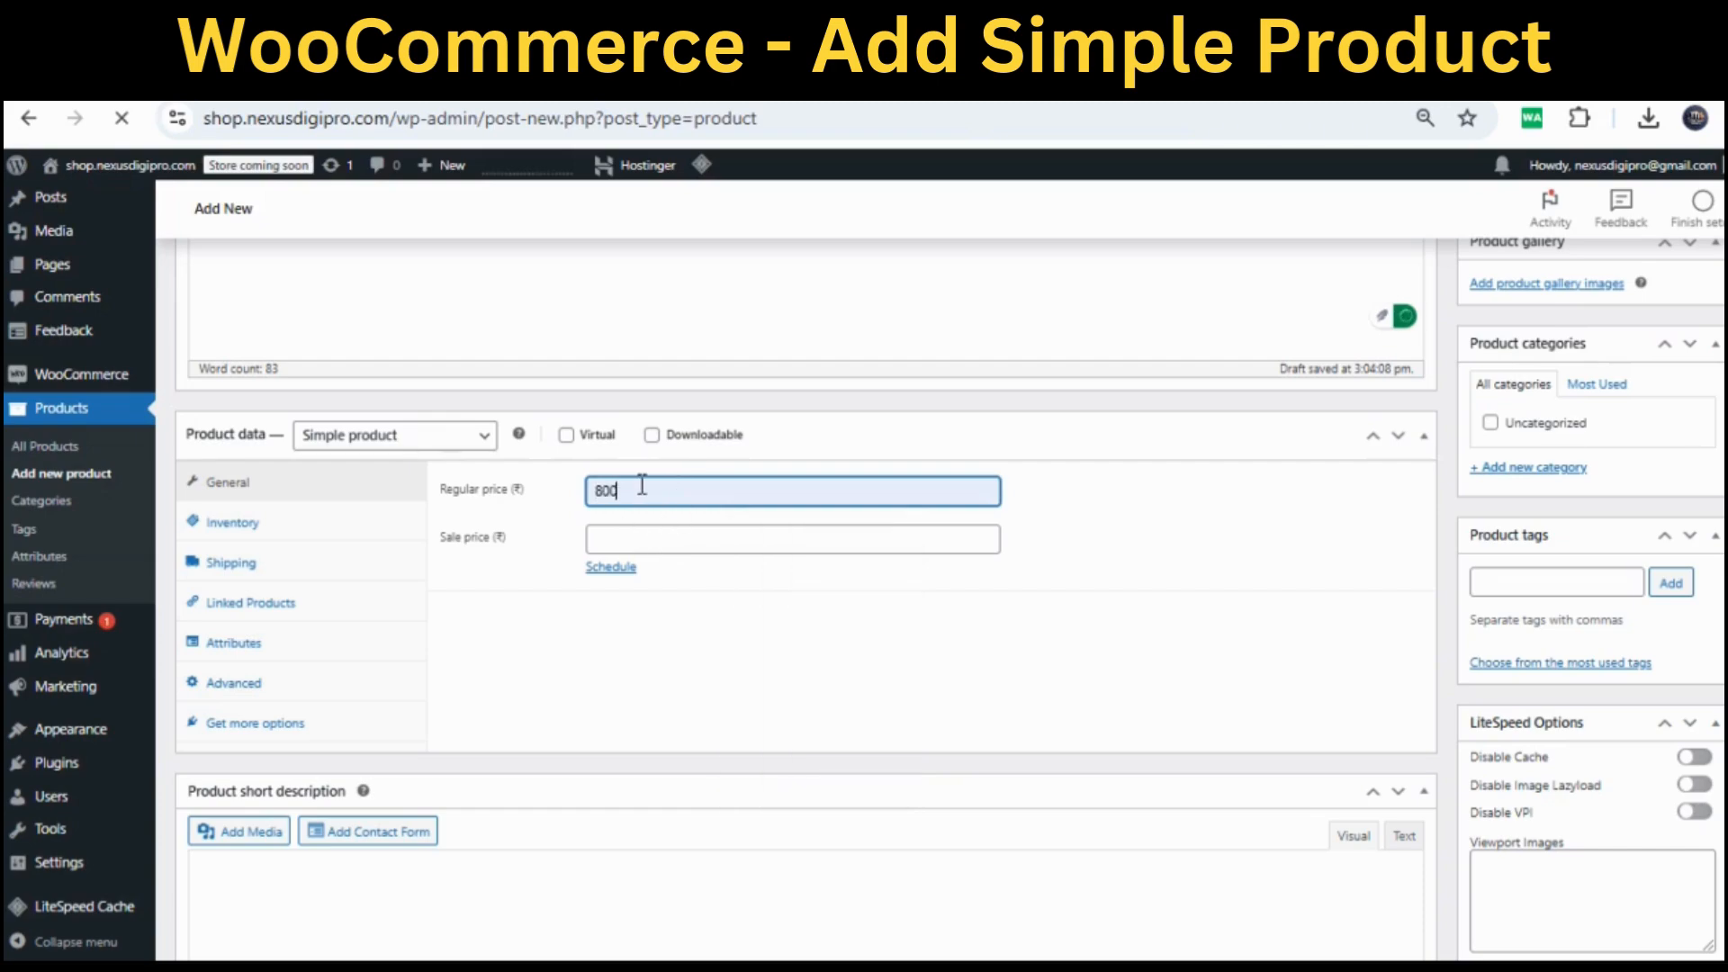
click(646, 538)
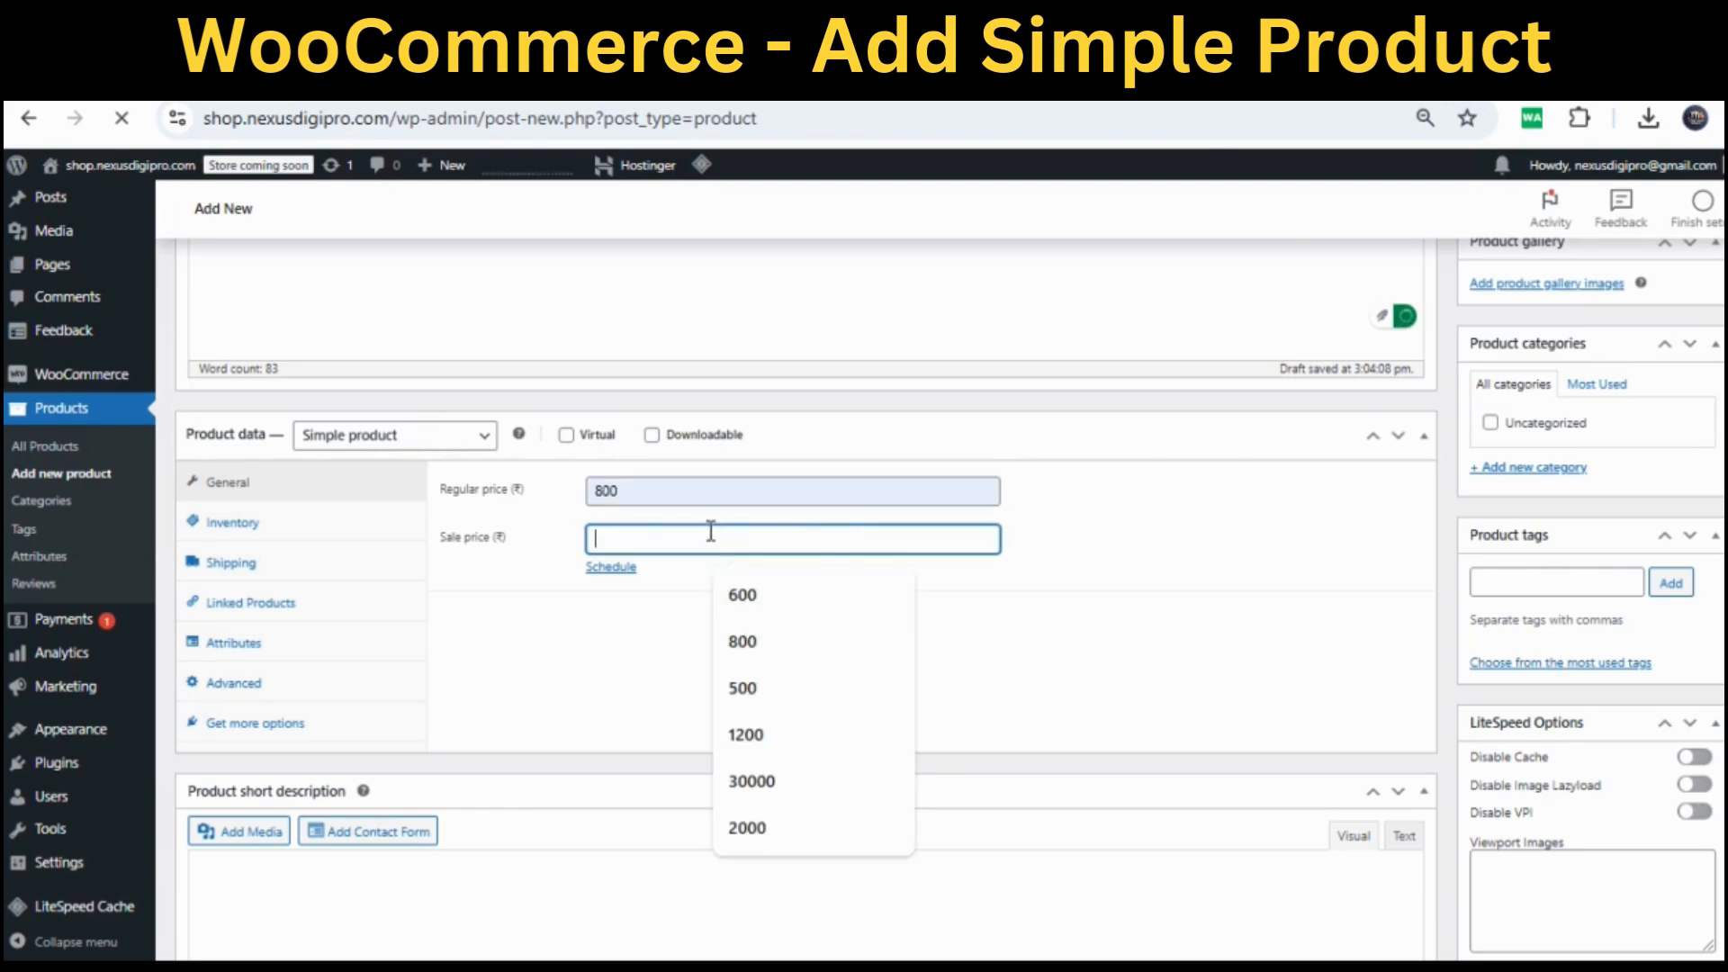
text(500)
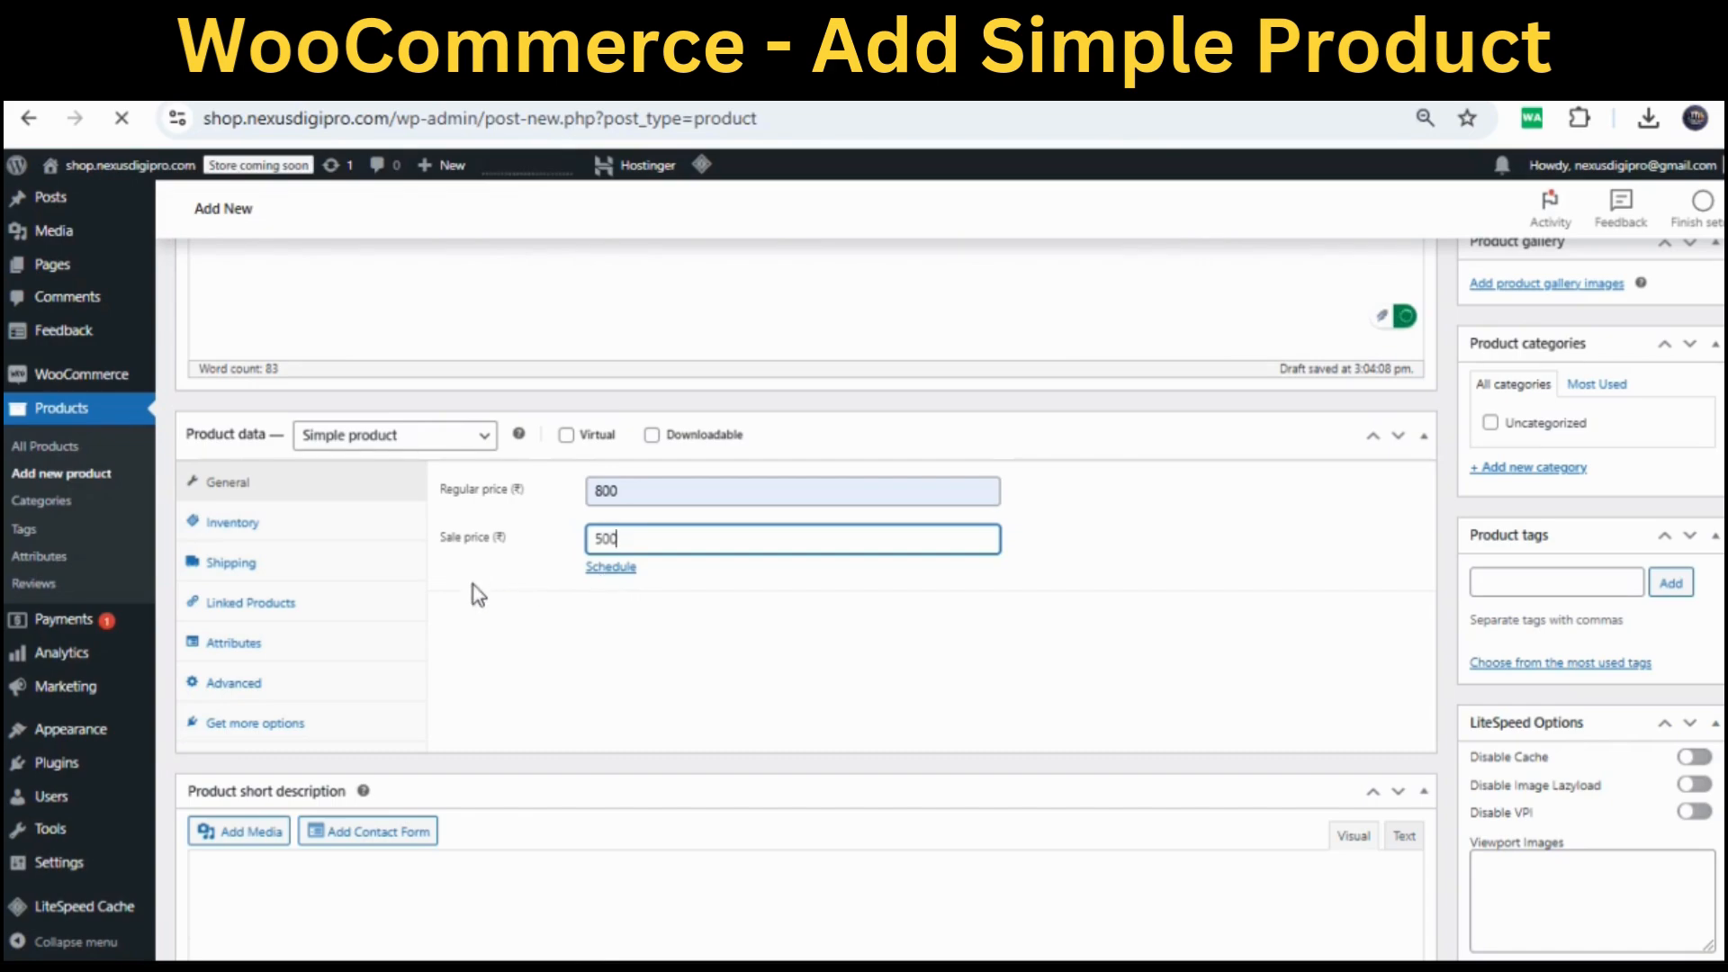
Set the product SKU to MenRedTShirt in the Inventory settings
click(232, 533)
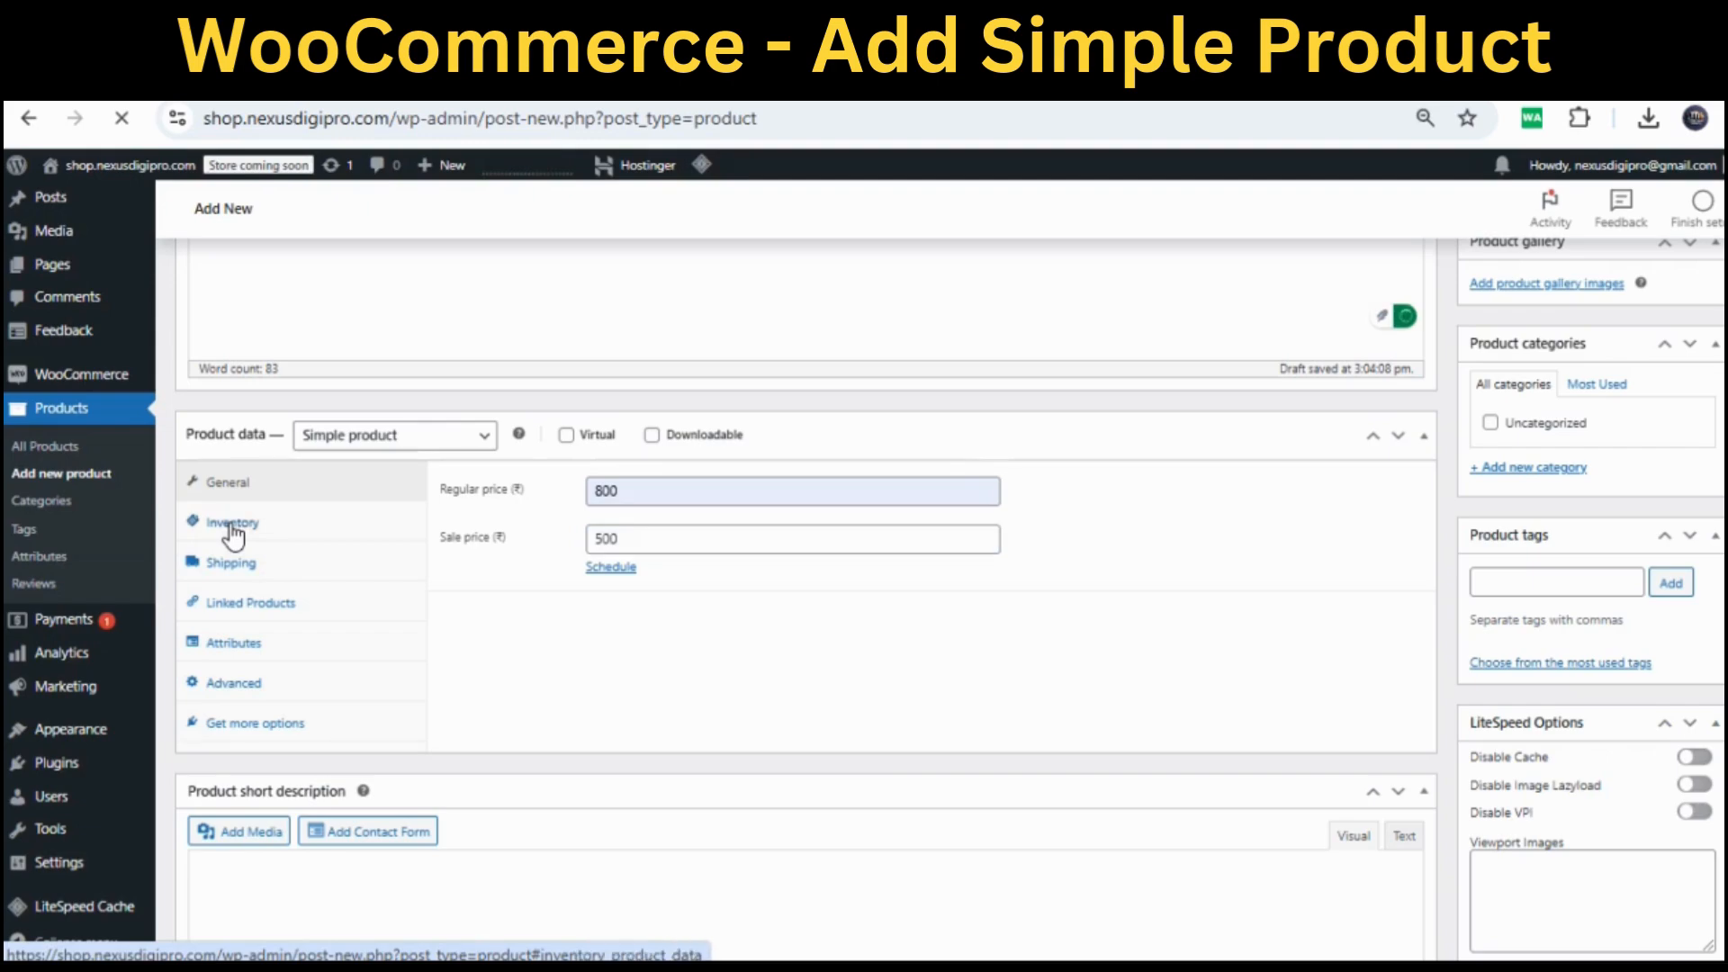
click(683, 490)
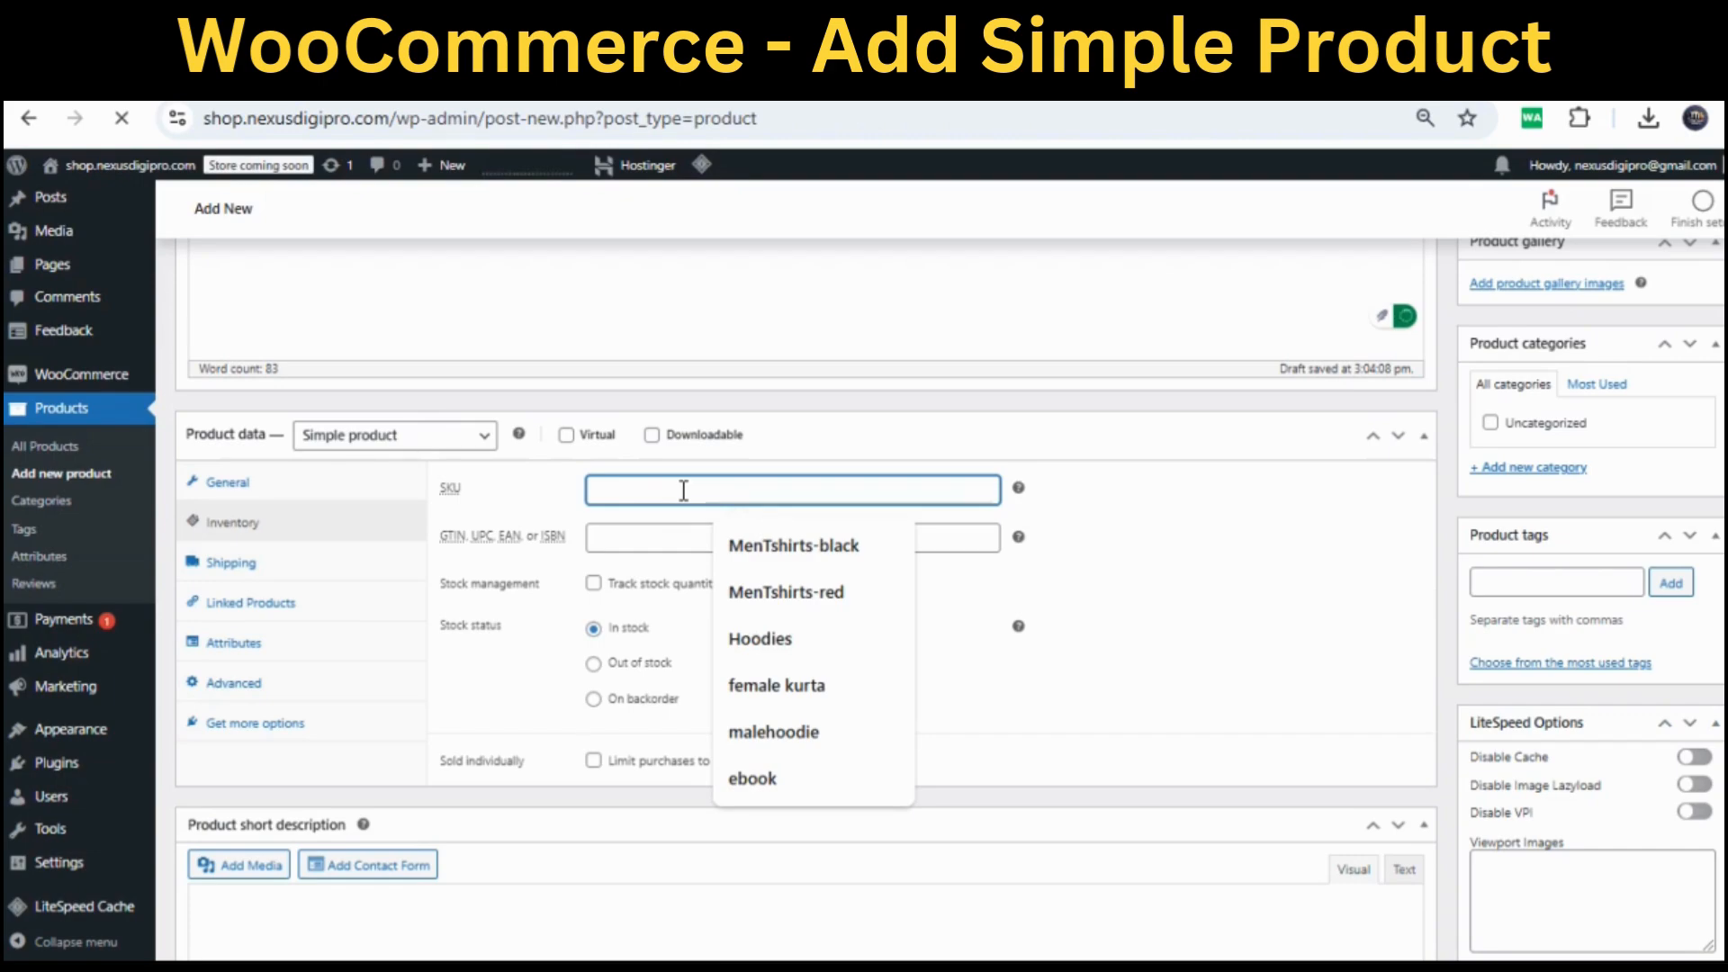
text(Me)
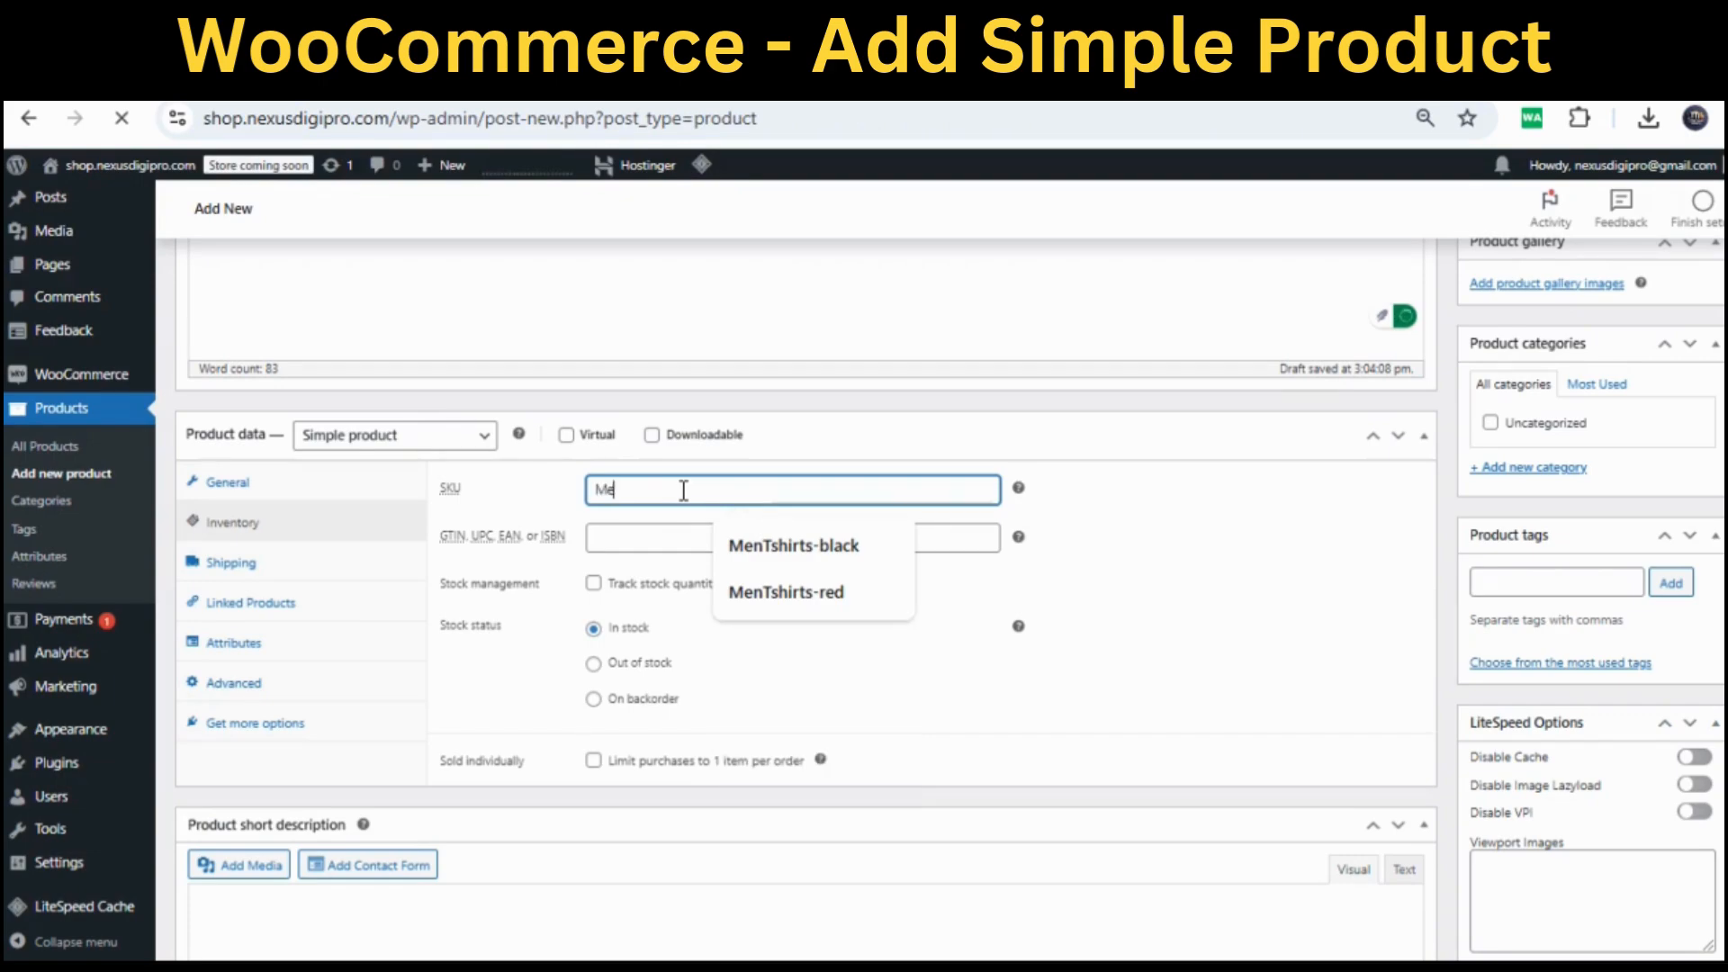
text(nRed)
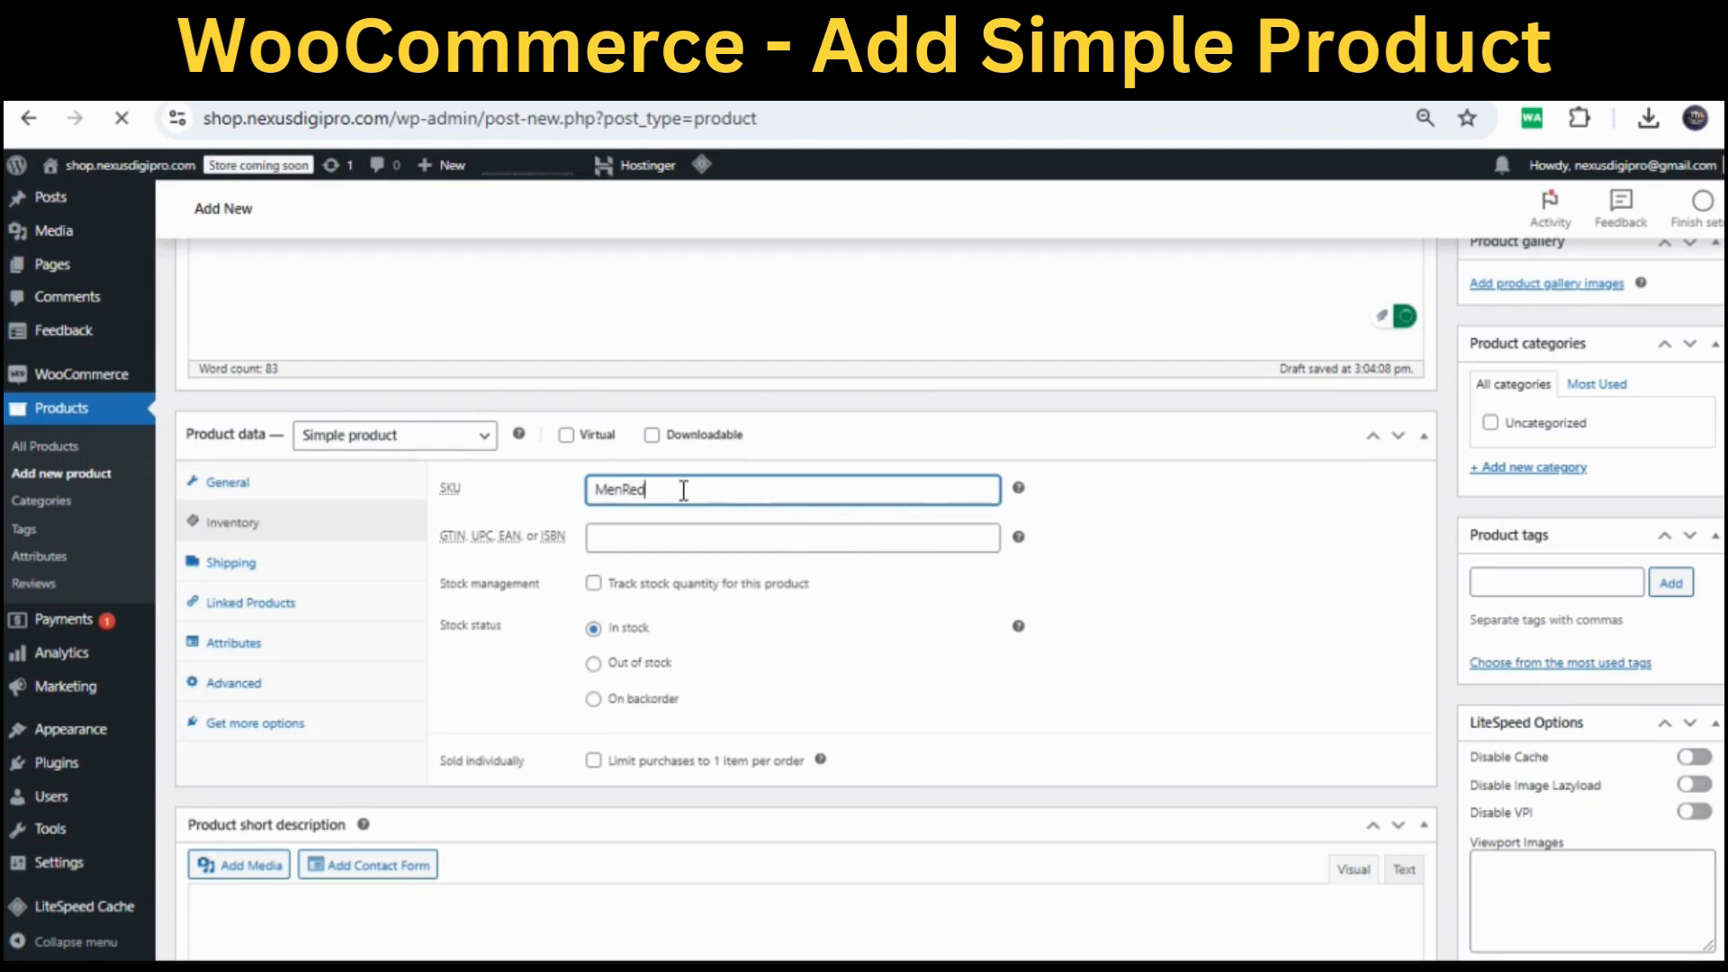
text(TShirt)
Enable stock tracking with quantity 10 and a low-stock threshold of 5
click(594, 583)
click(623, 627)
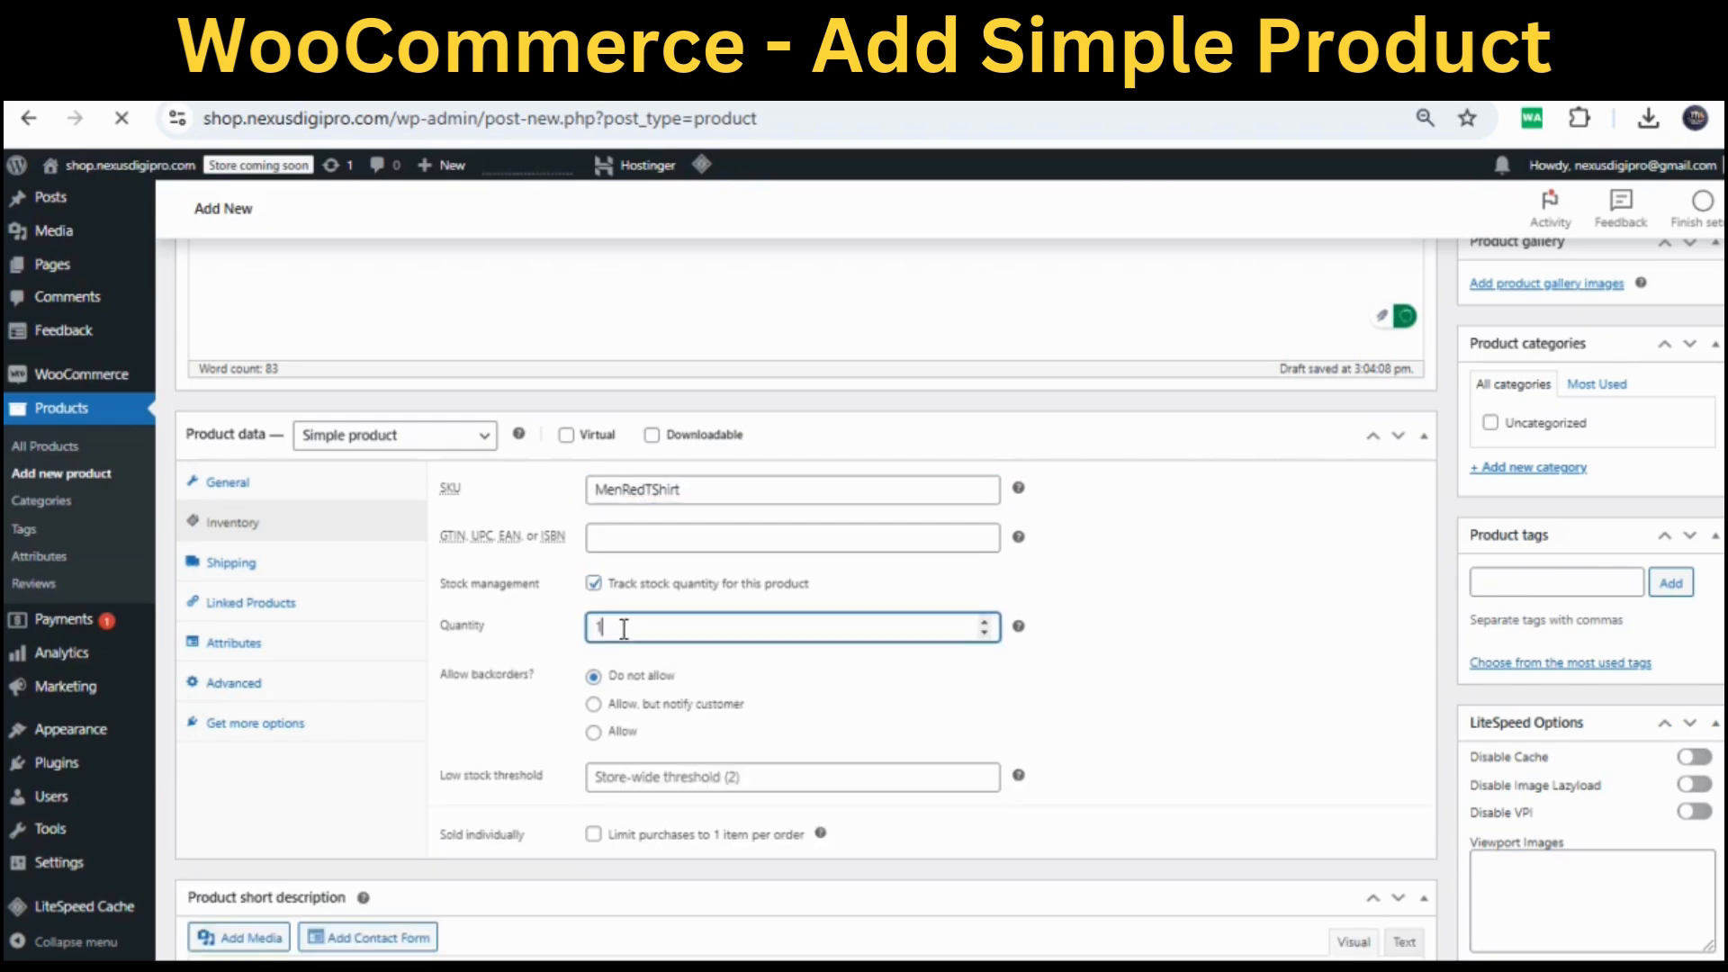
text(0)
click(624, 778)
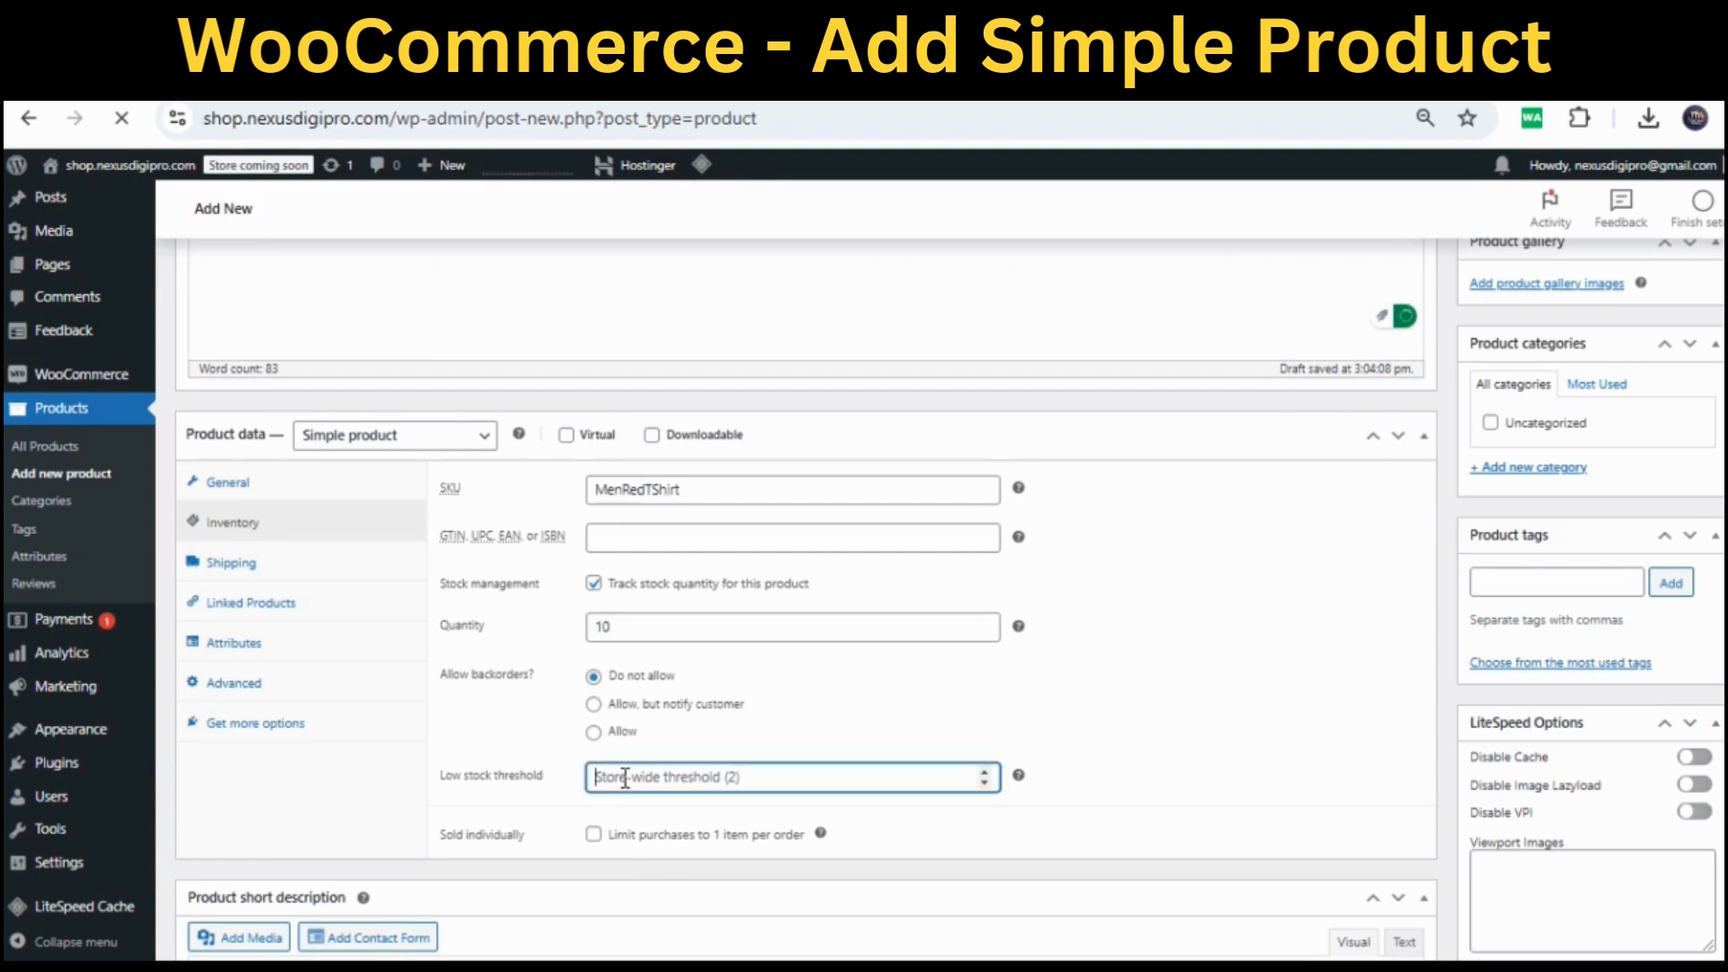
text(5)
click(1125, 772)
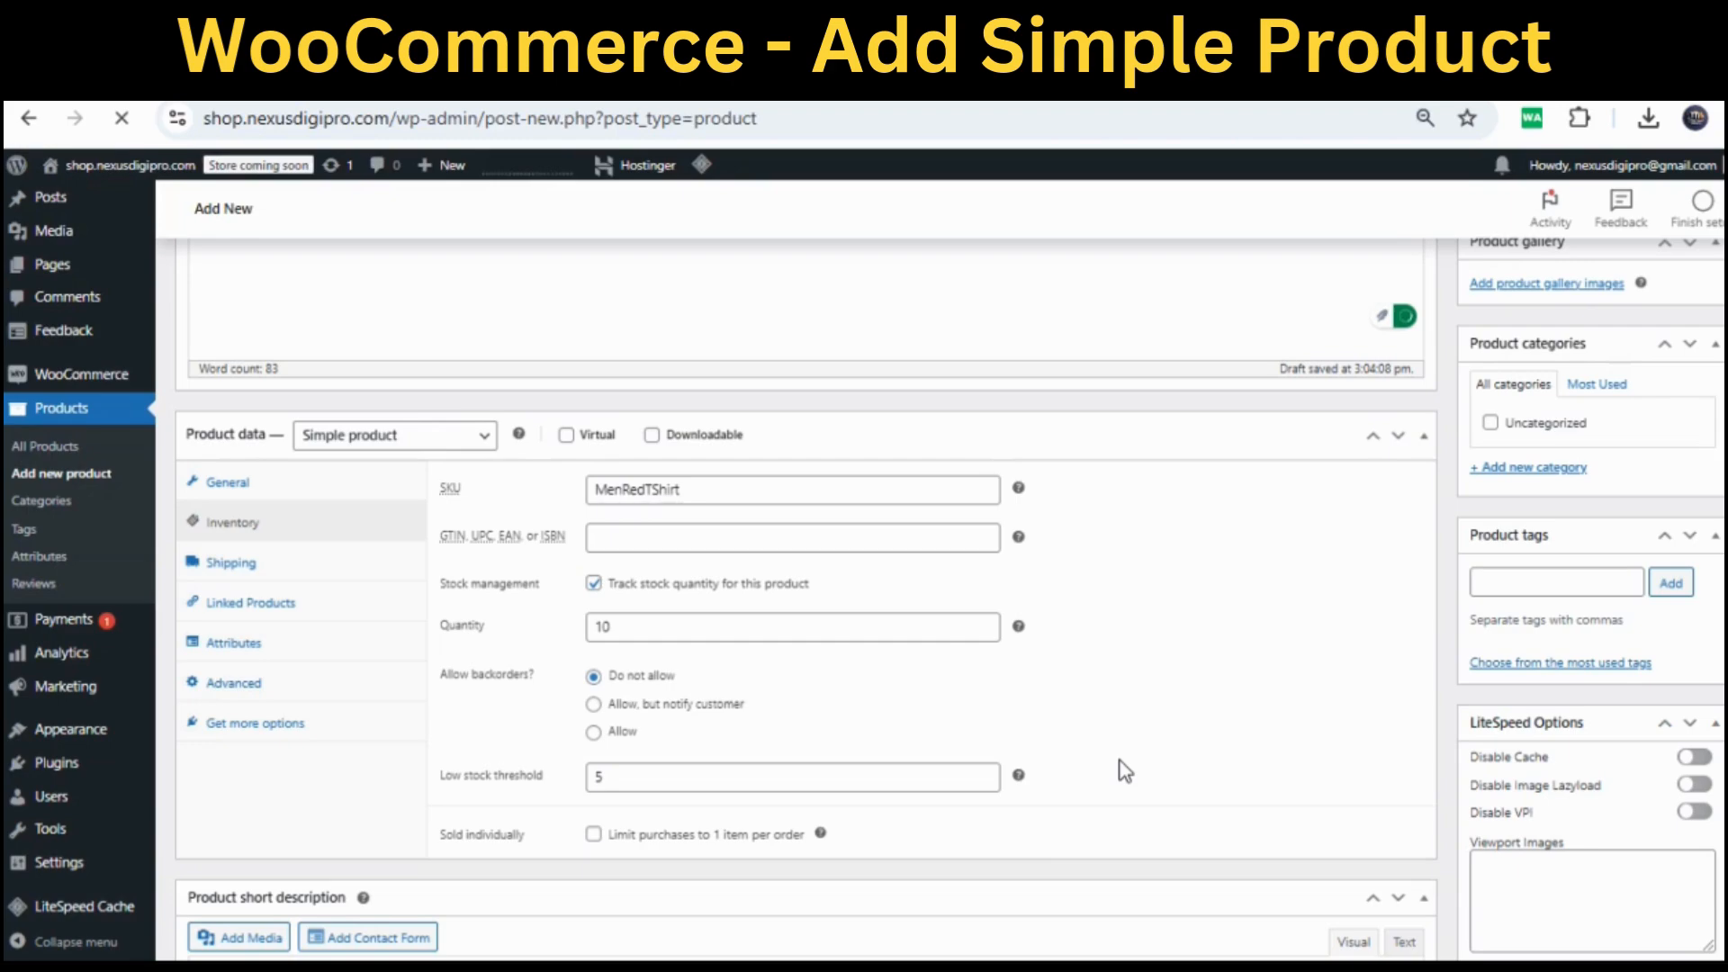
Fill the product short description with 'Eye Catching Red TShirt'
scroll(1125, 771, down, 2)
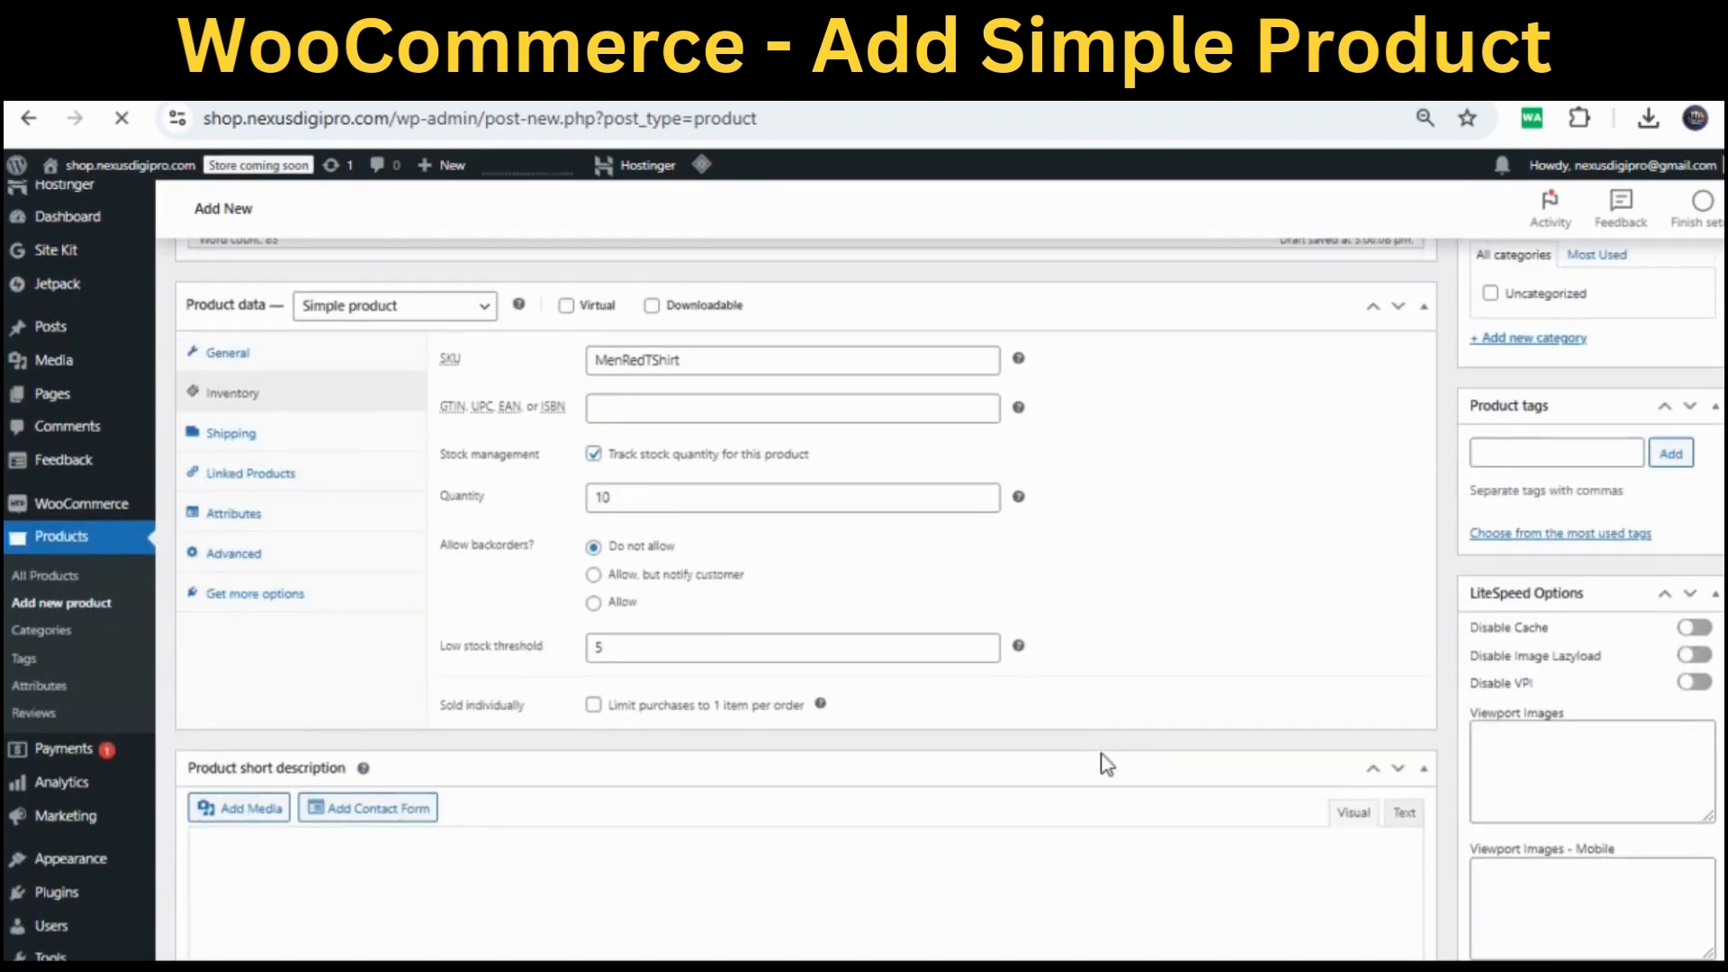
scroll(1107, 766, down, 2)
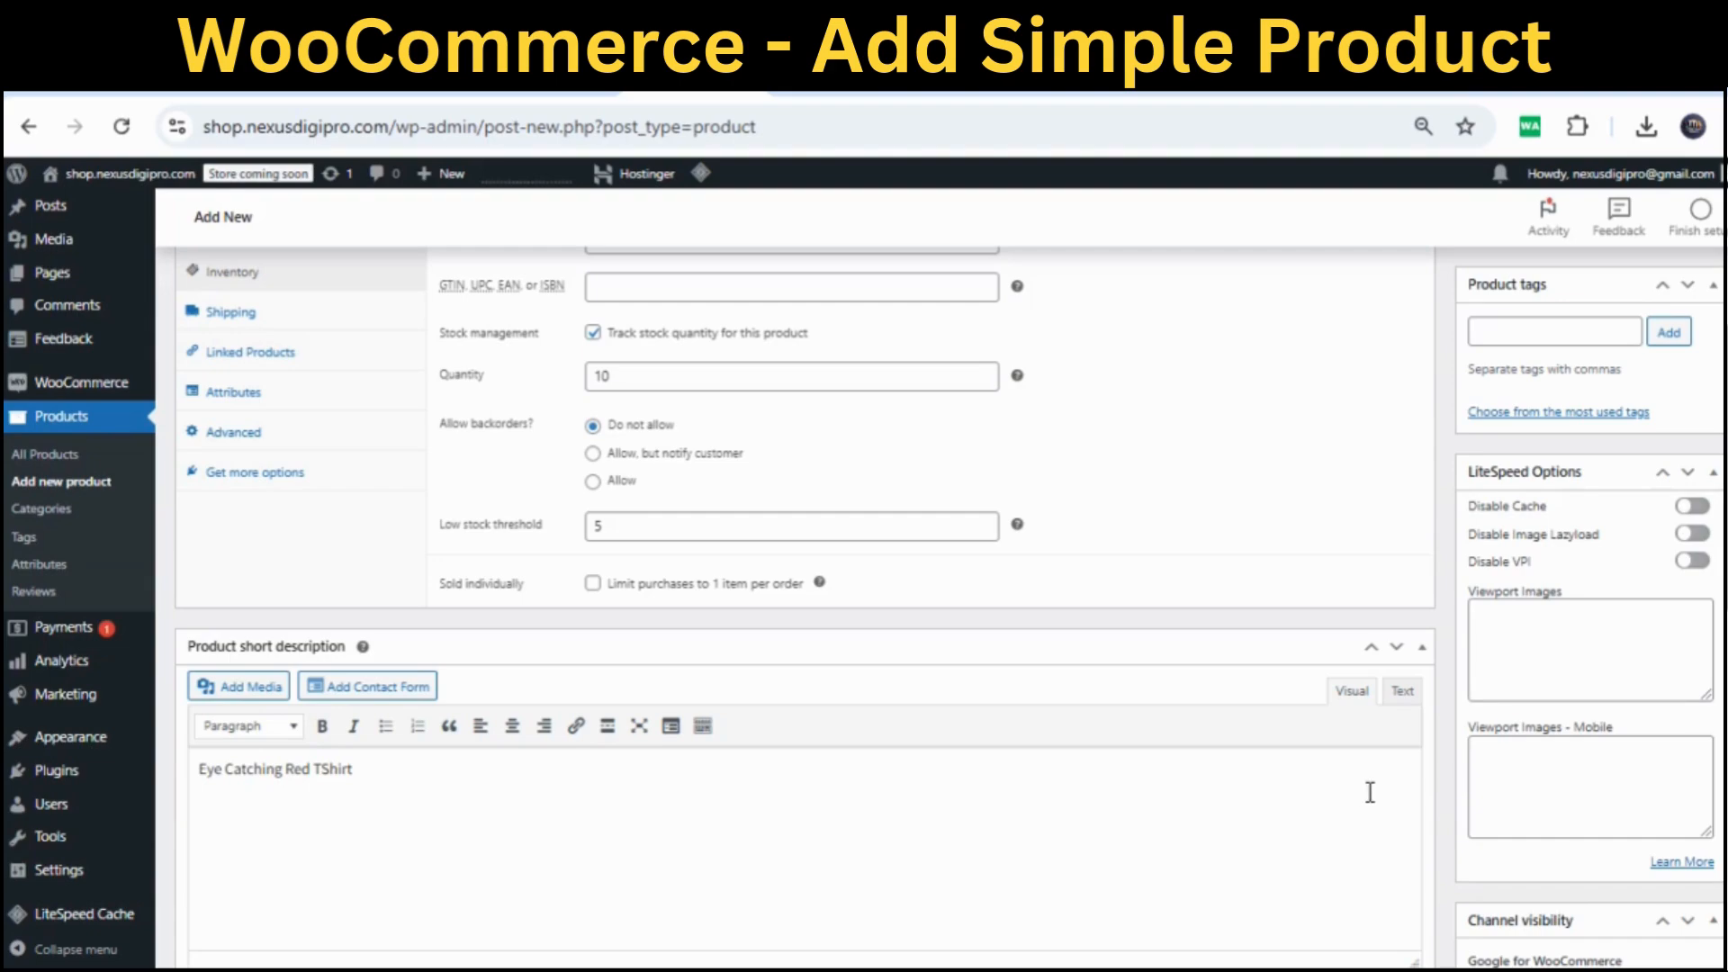
scroll(1370, 792, up, 7)
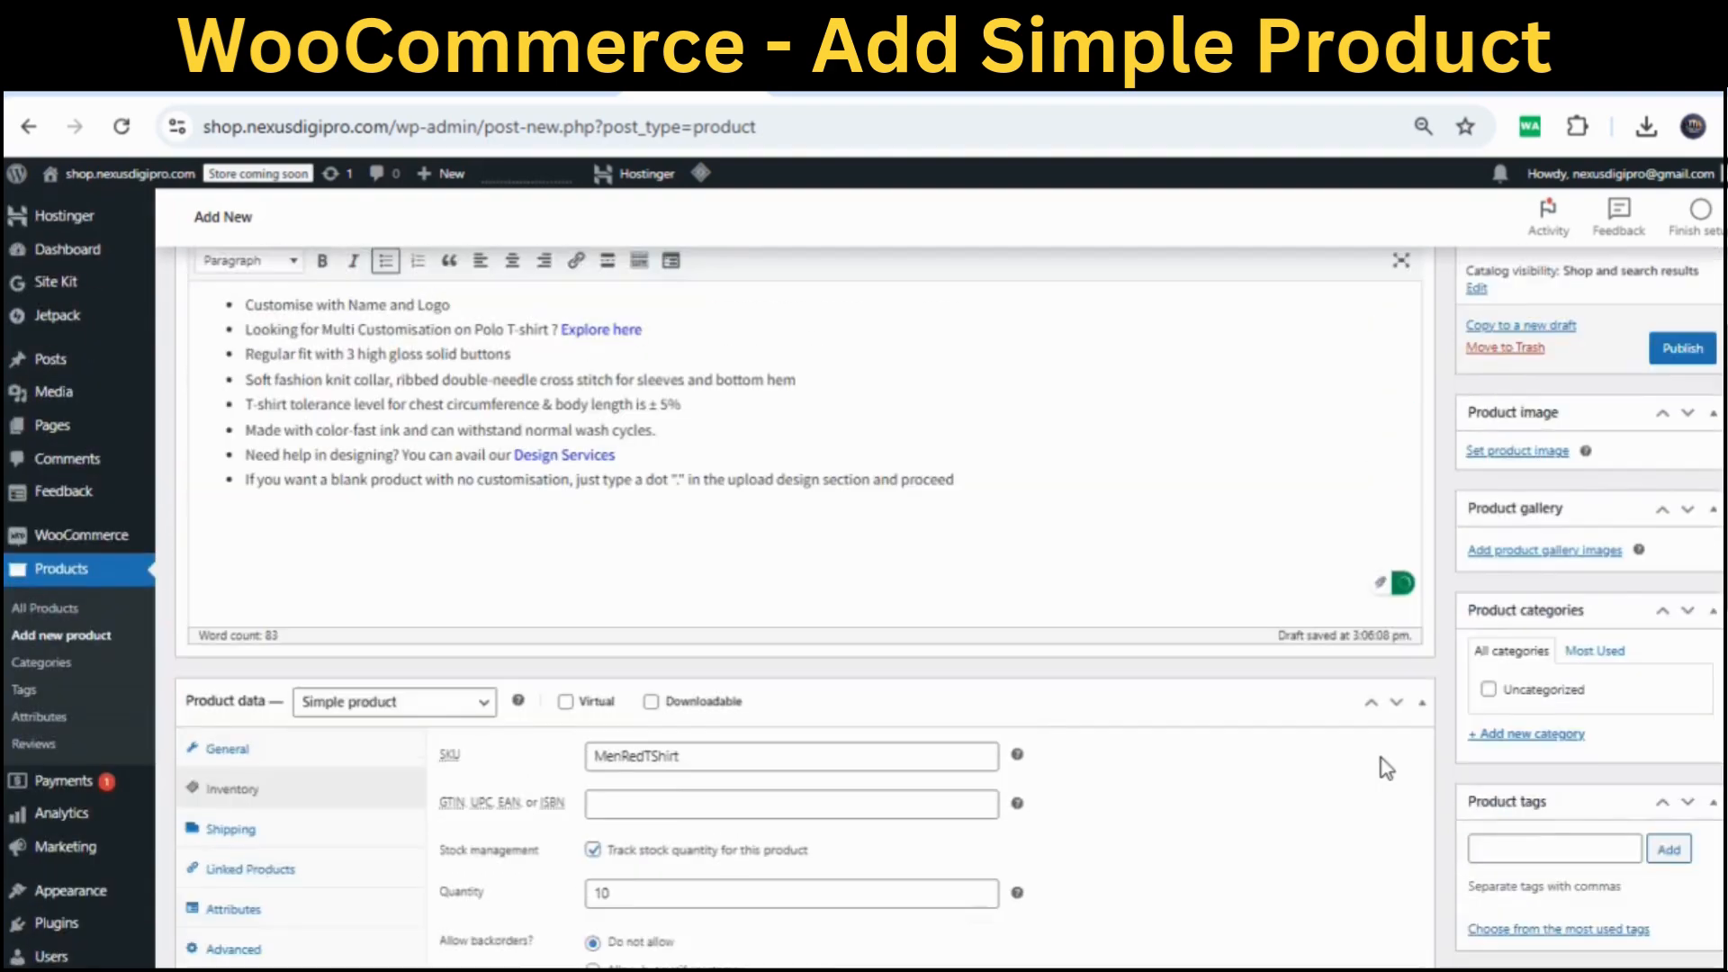
scroll(1383, 770, up, 2)
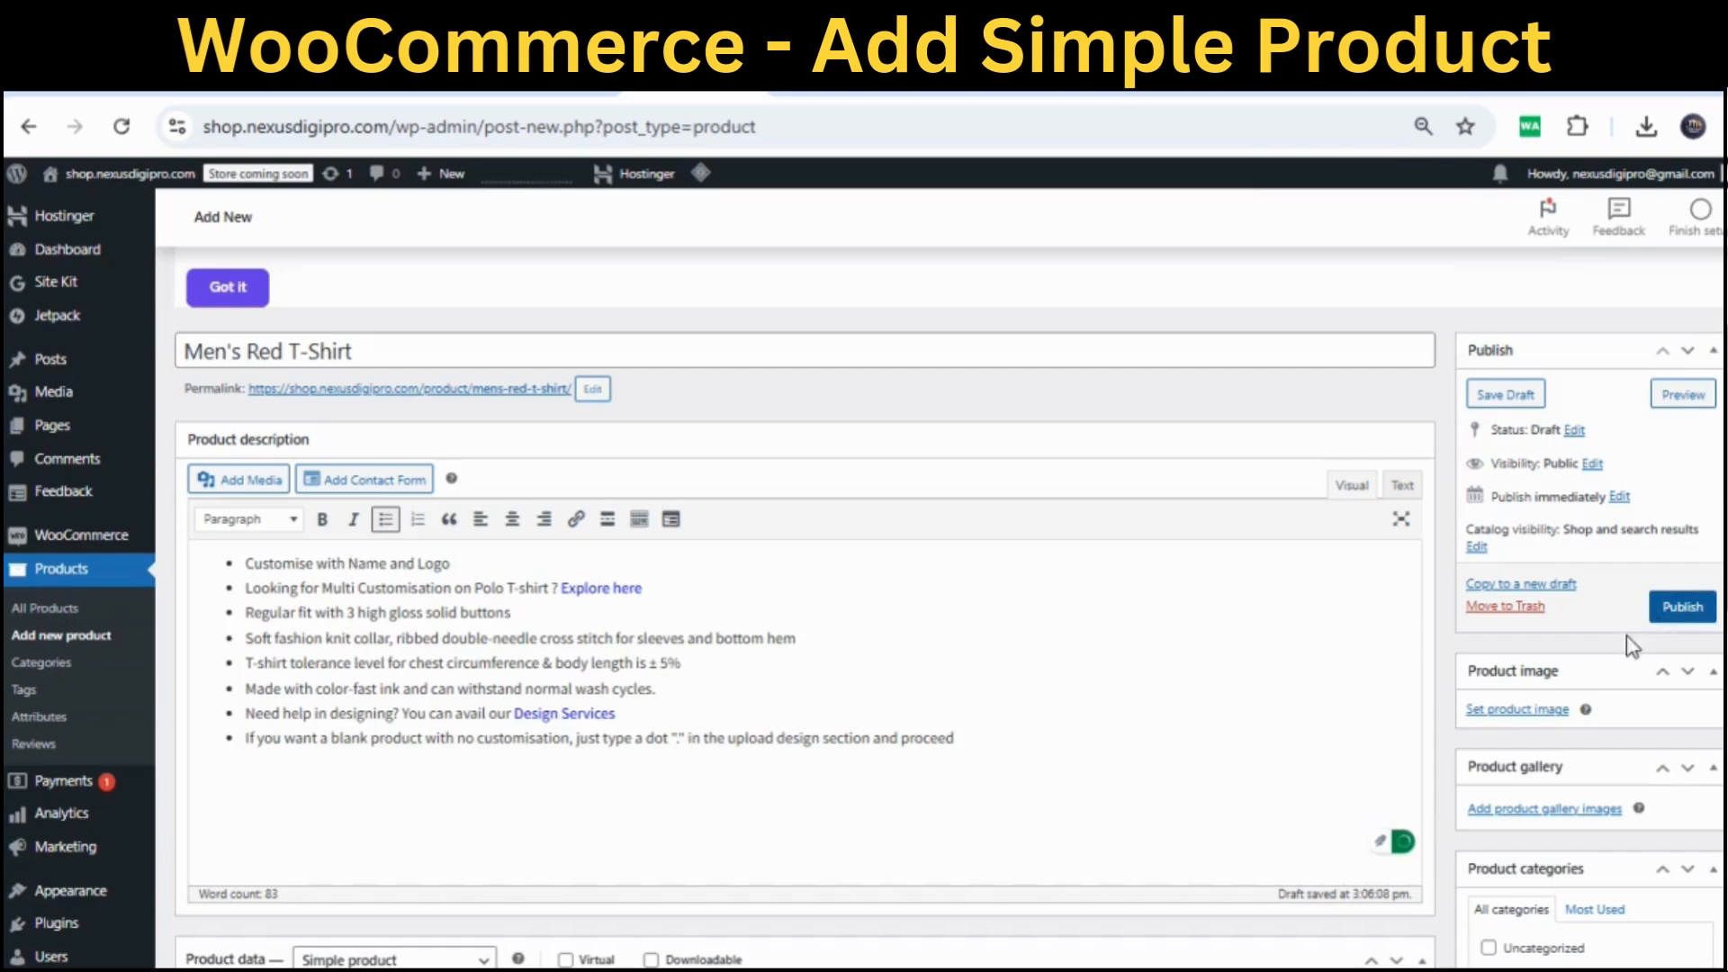
Pick the red Tshirt-1.png picture from the media library as the product image
click(1516, 710)
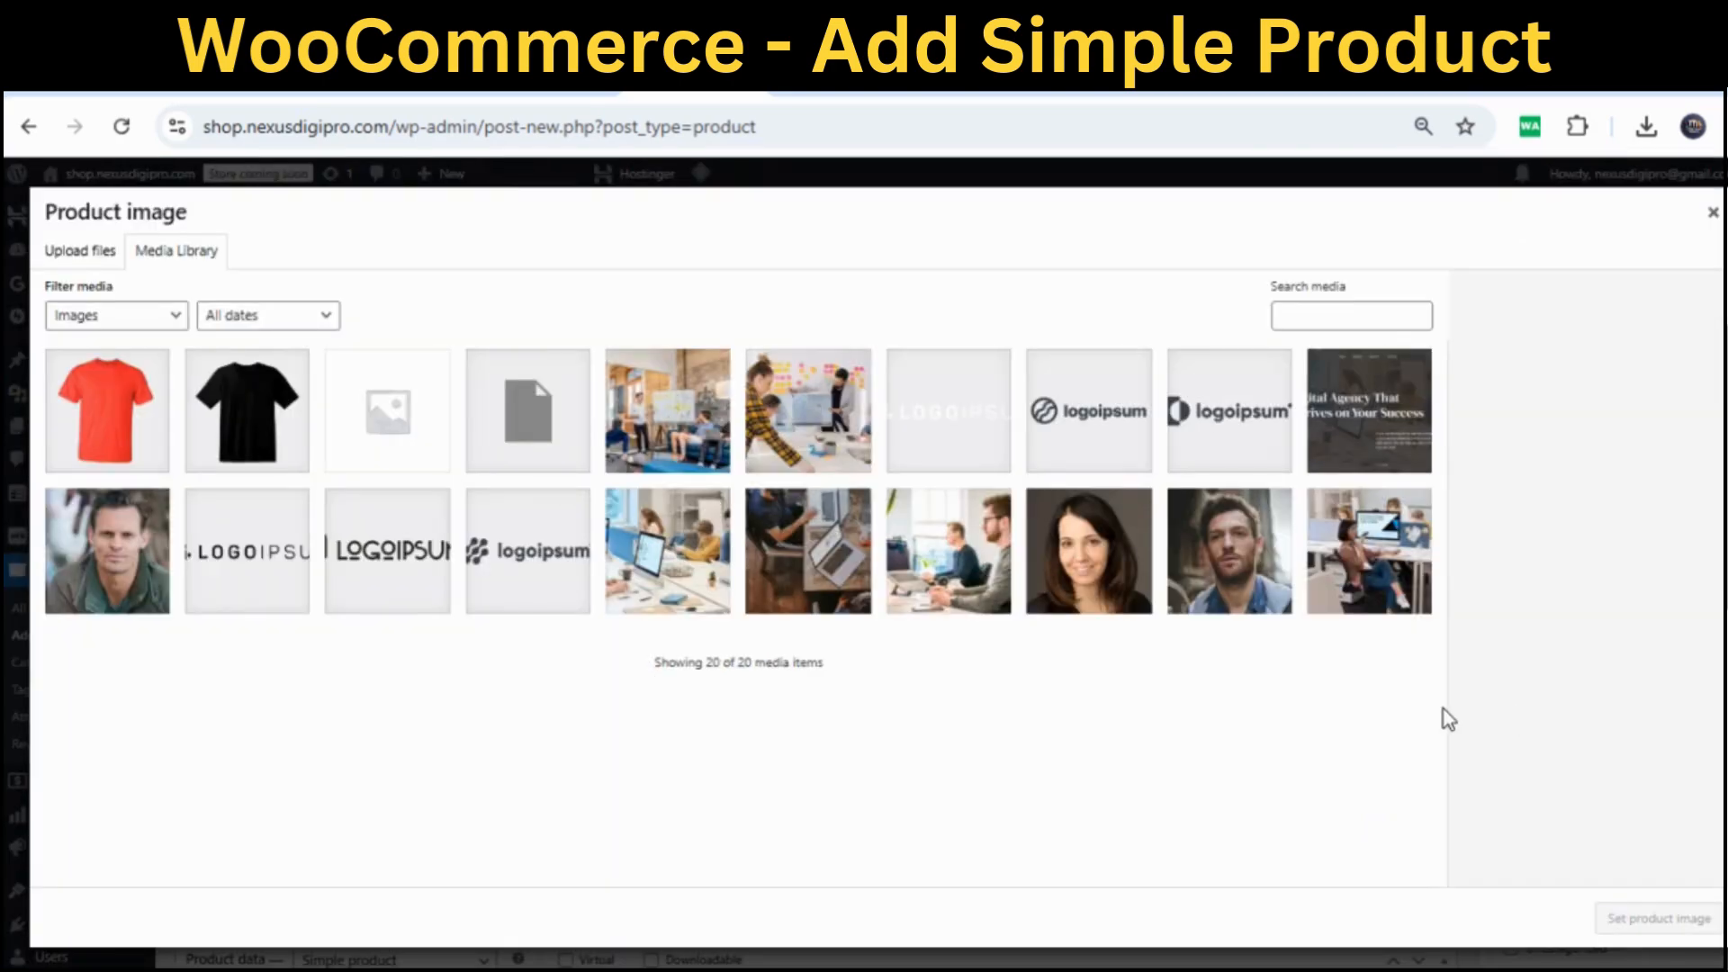
click(122, 476)
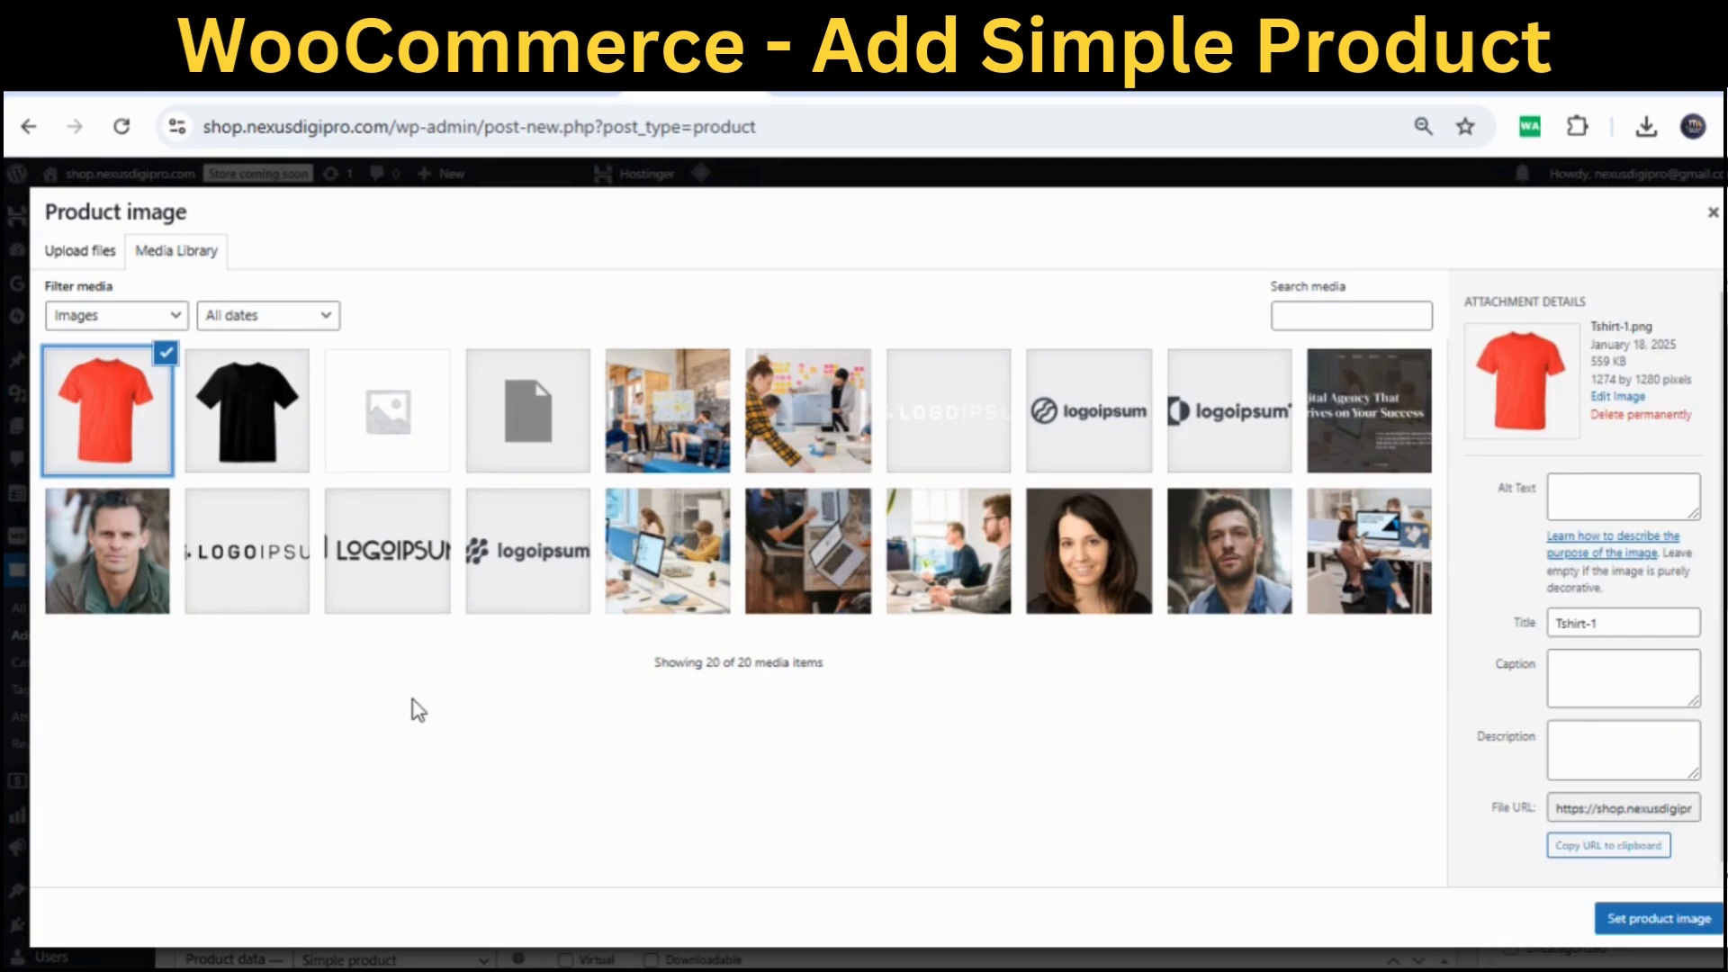
click(83, 255)
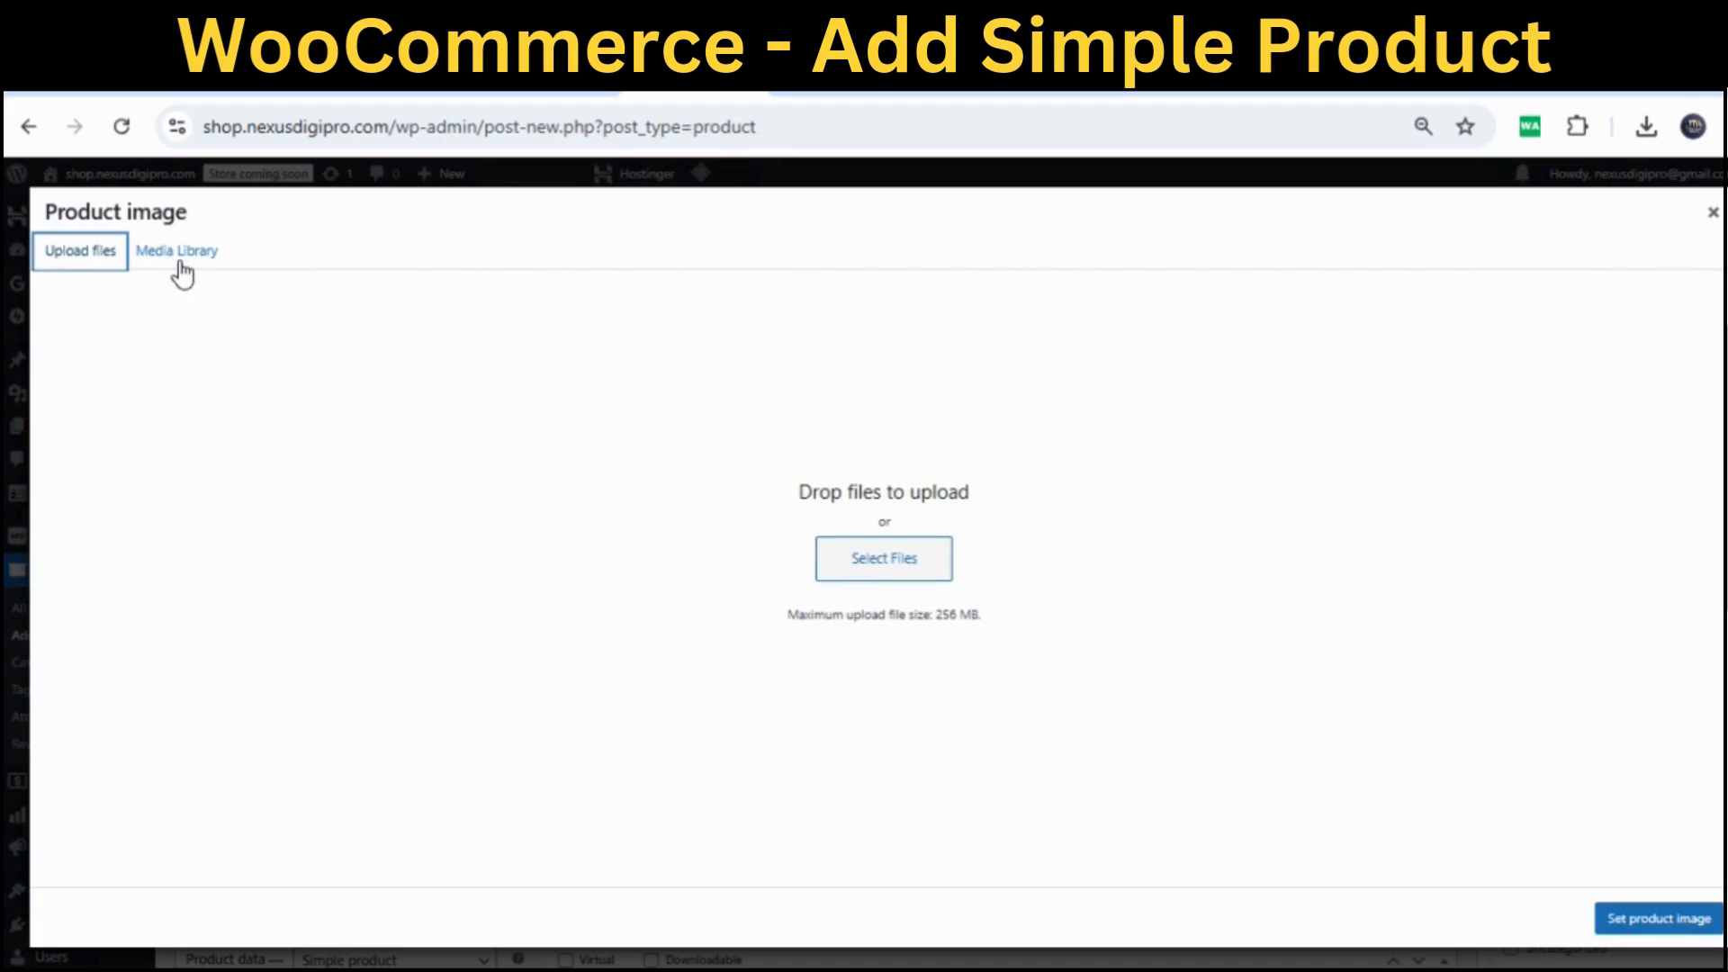
click(180, 254)
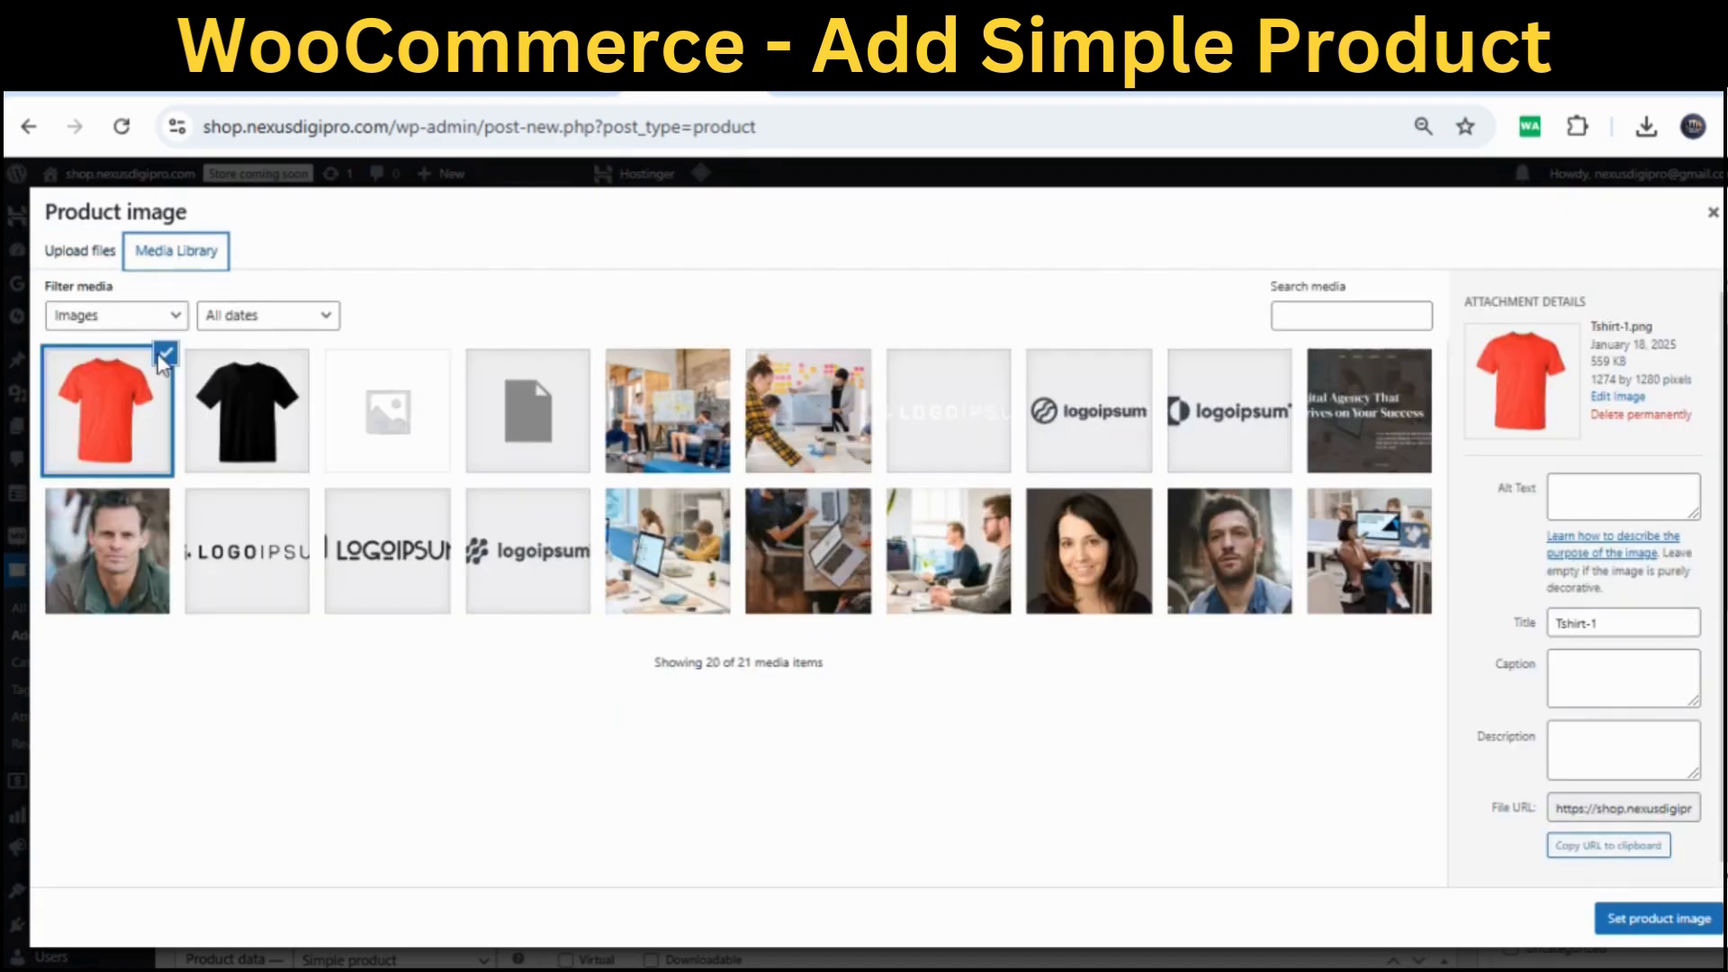
Set Tshirt-1.png as the product image and publish the product
click(1668, 927)
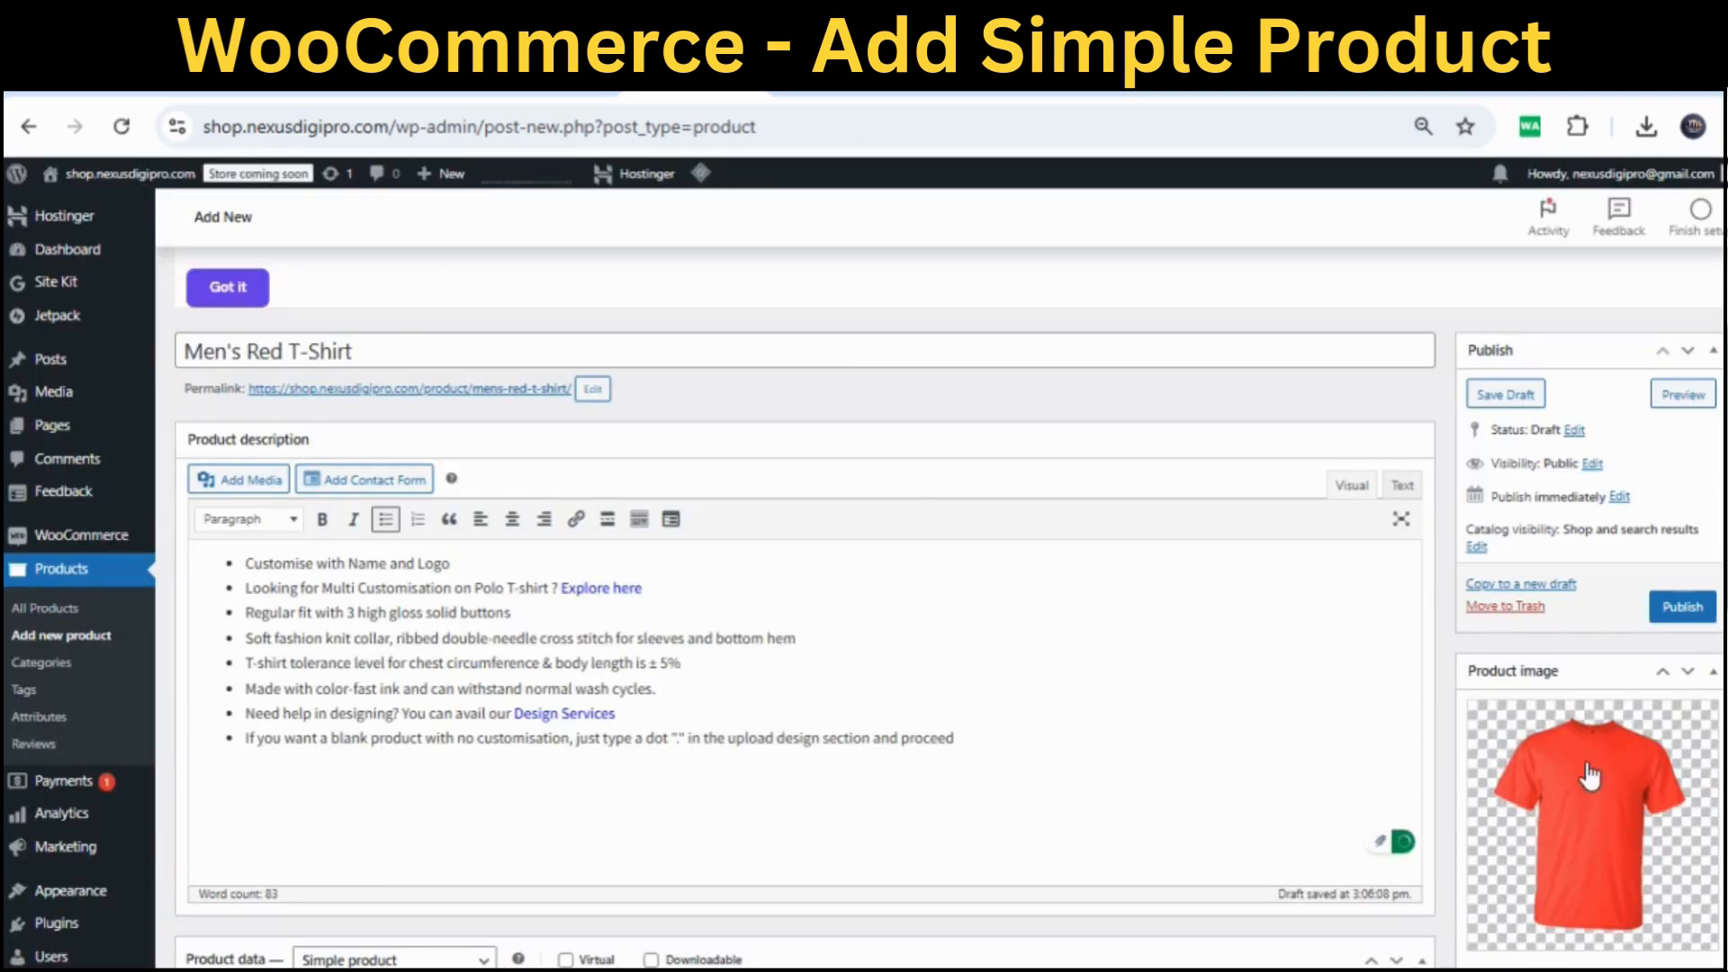
click(1680, 609)
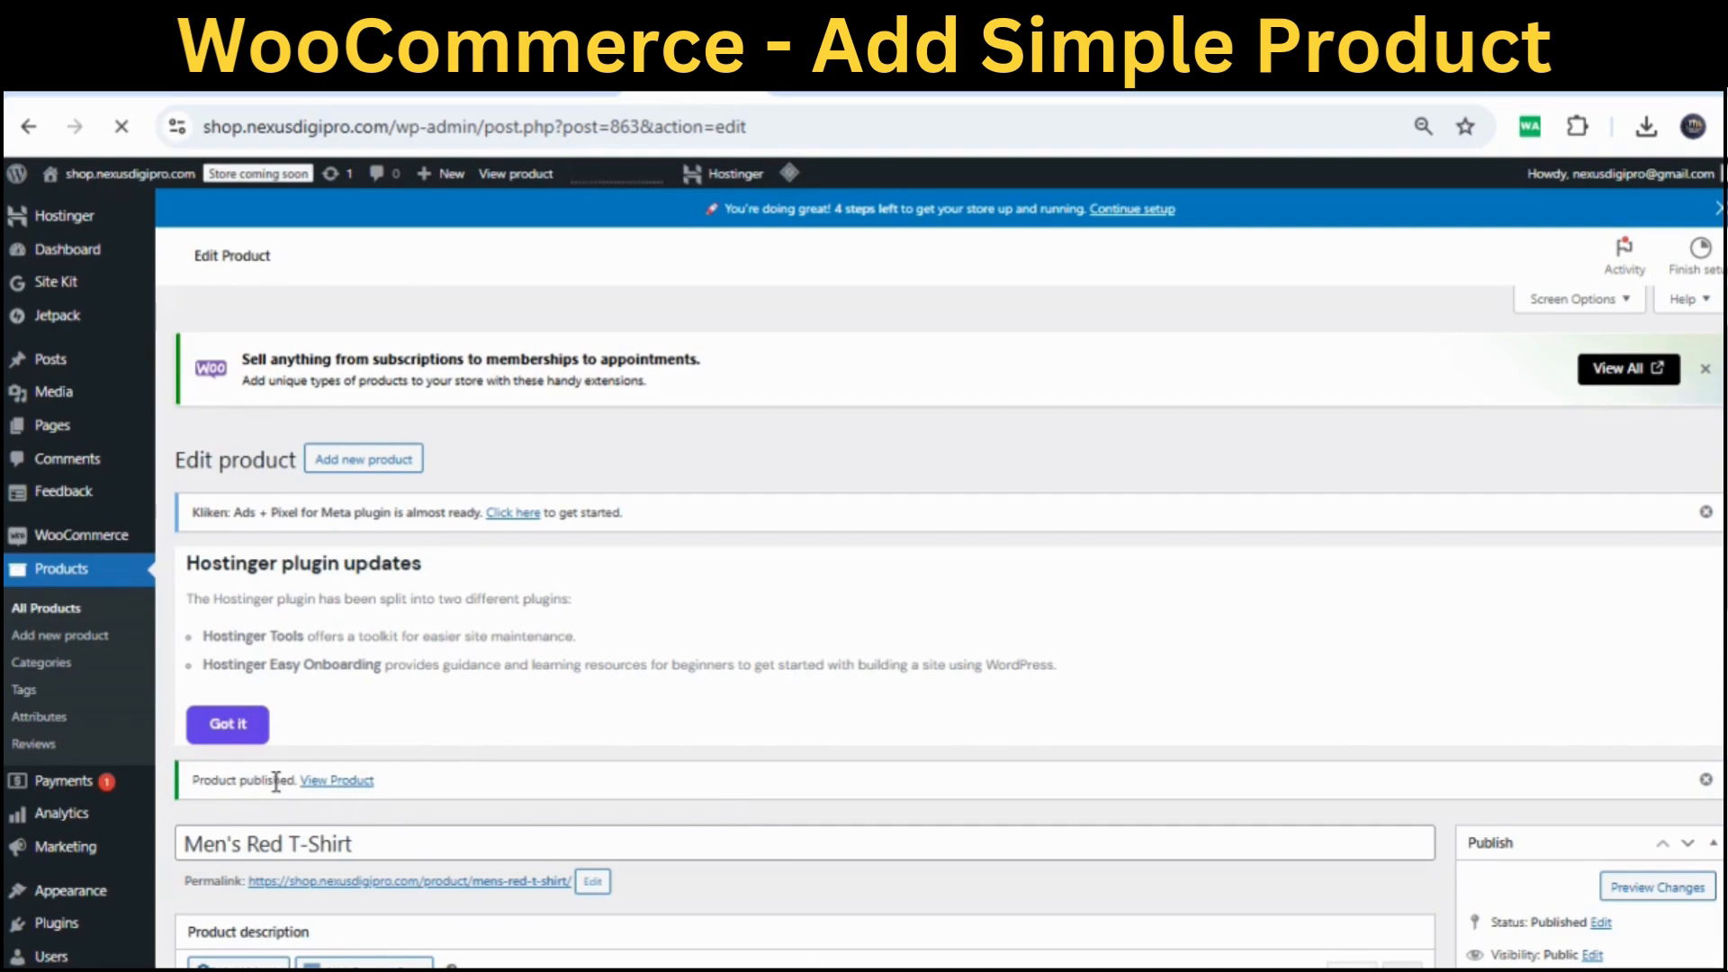
drag(193, 782, 302, 783)
click(467, 793)
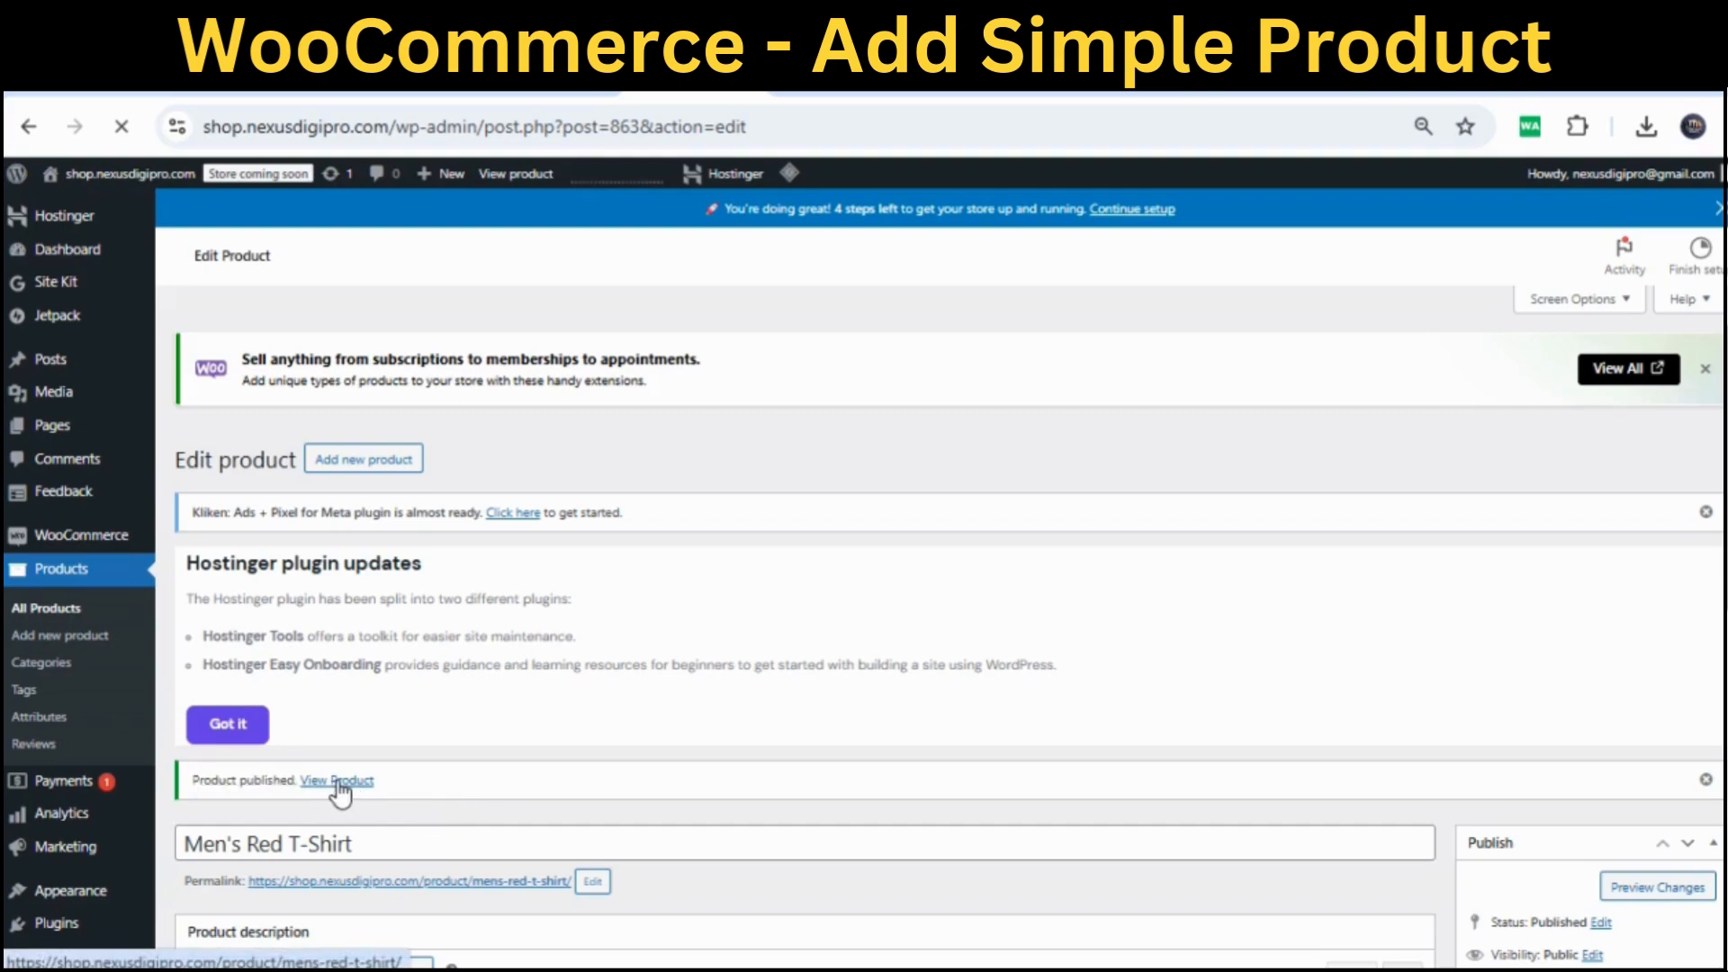
Open the storefront product page and check the title Men's Red T-Shirt
click(339, 783)
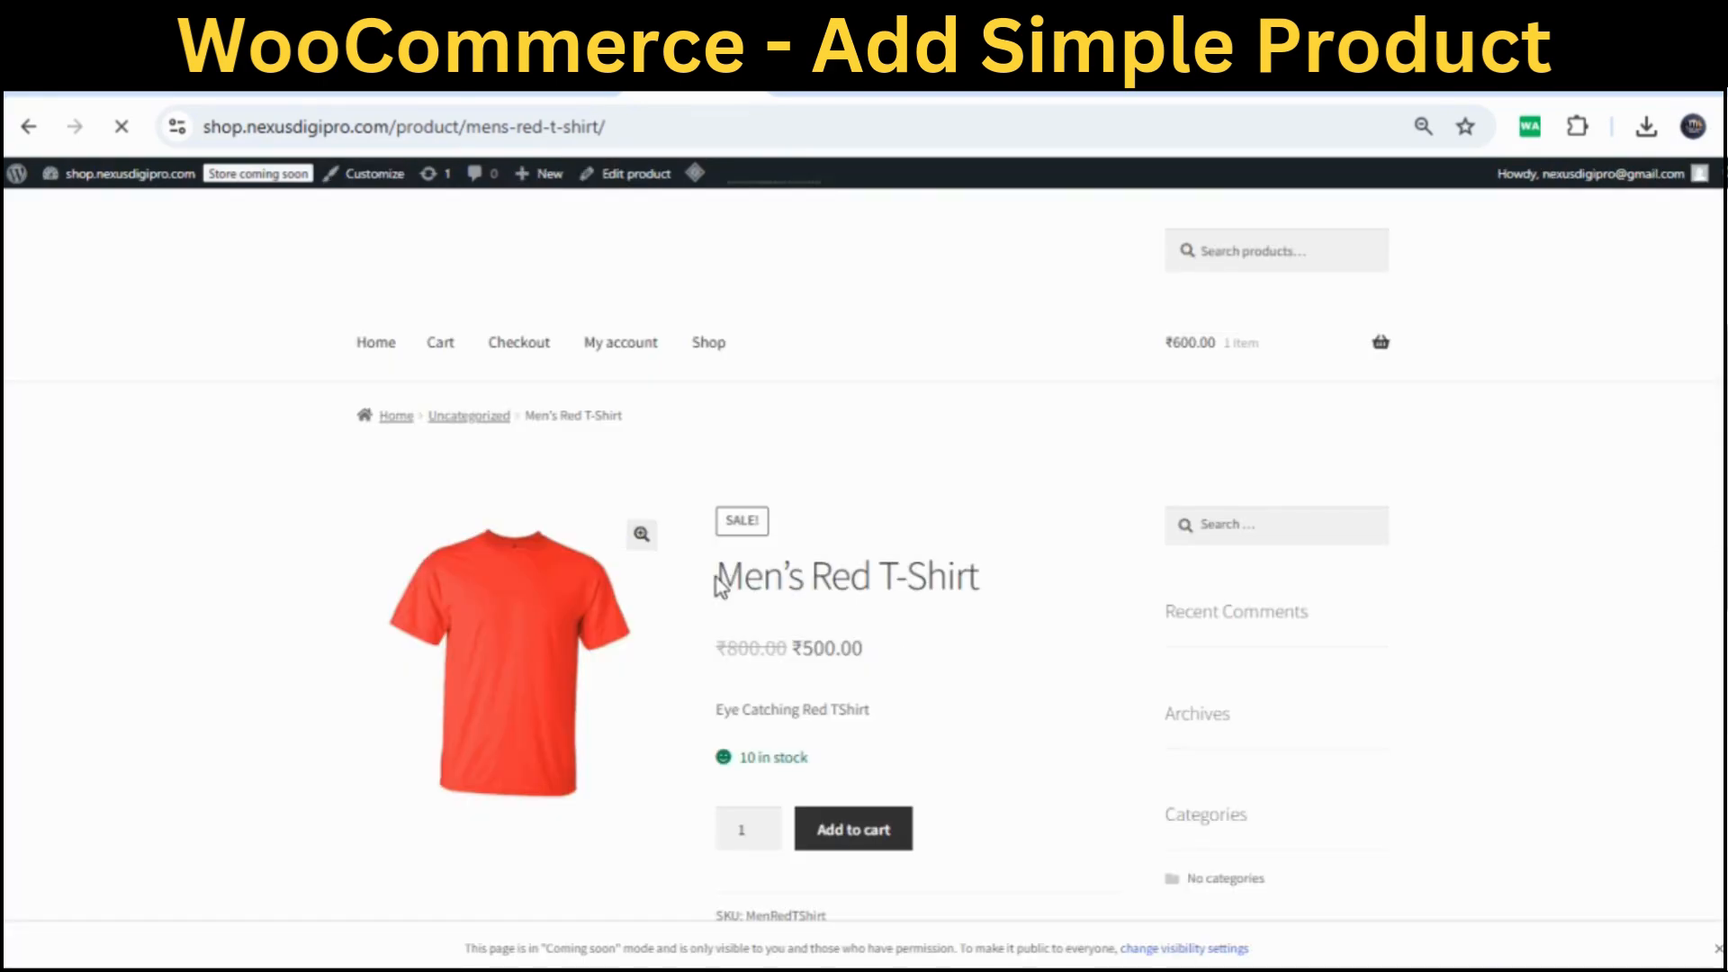
drag(878, 595, 720, 589)
click(1023, 594)
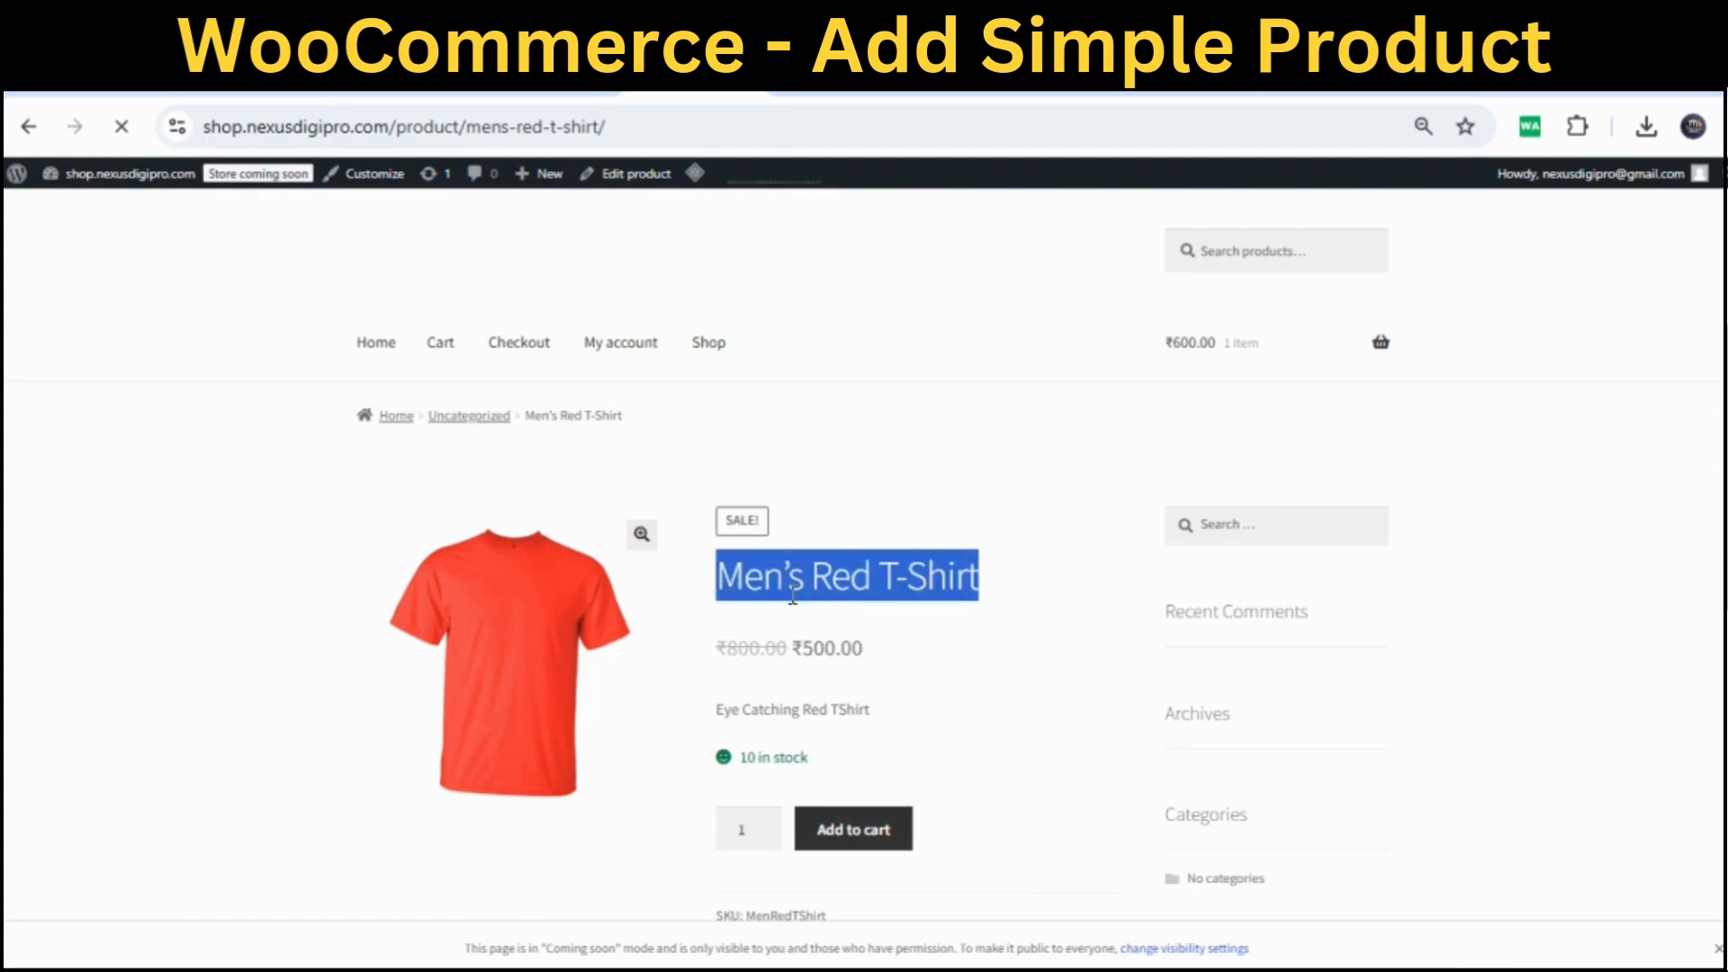
click(1043, 653)
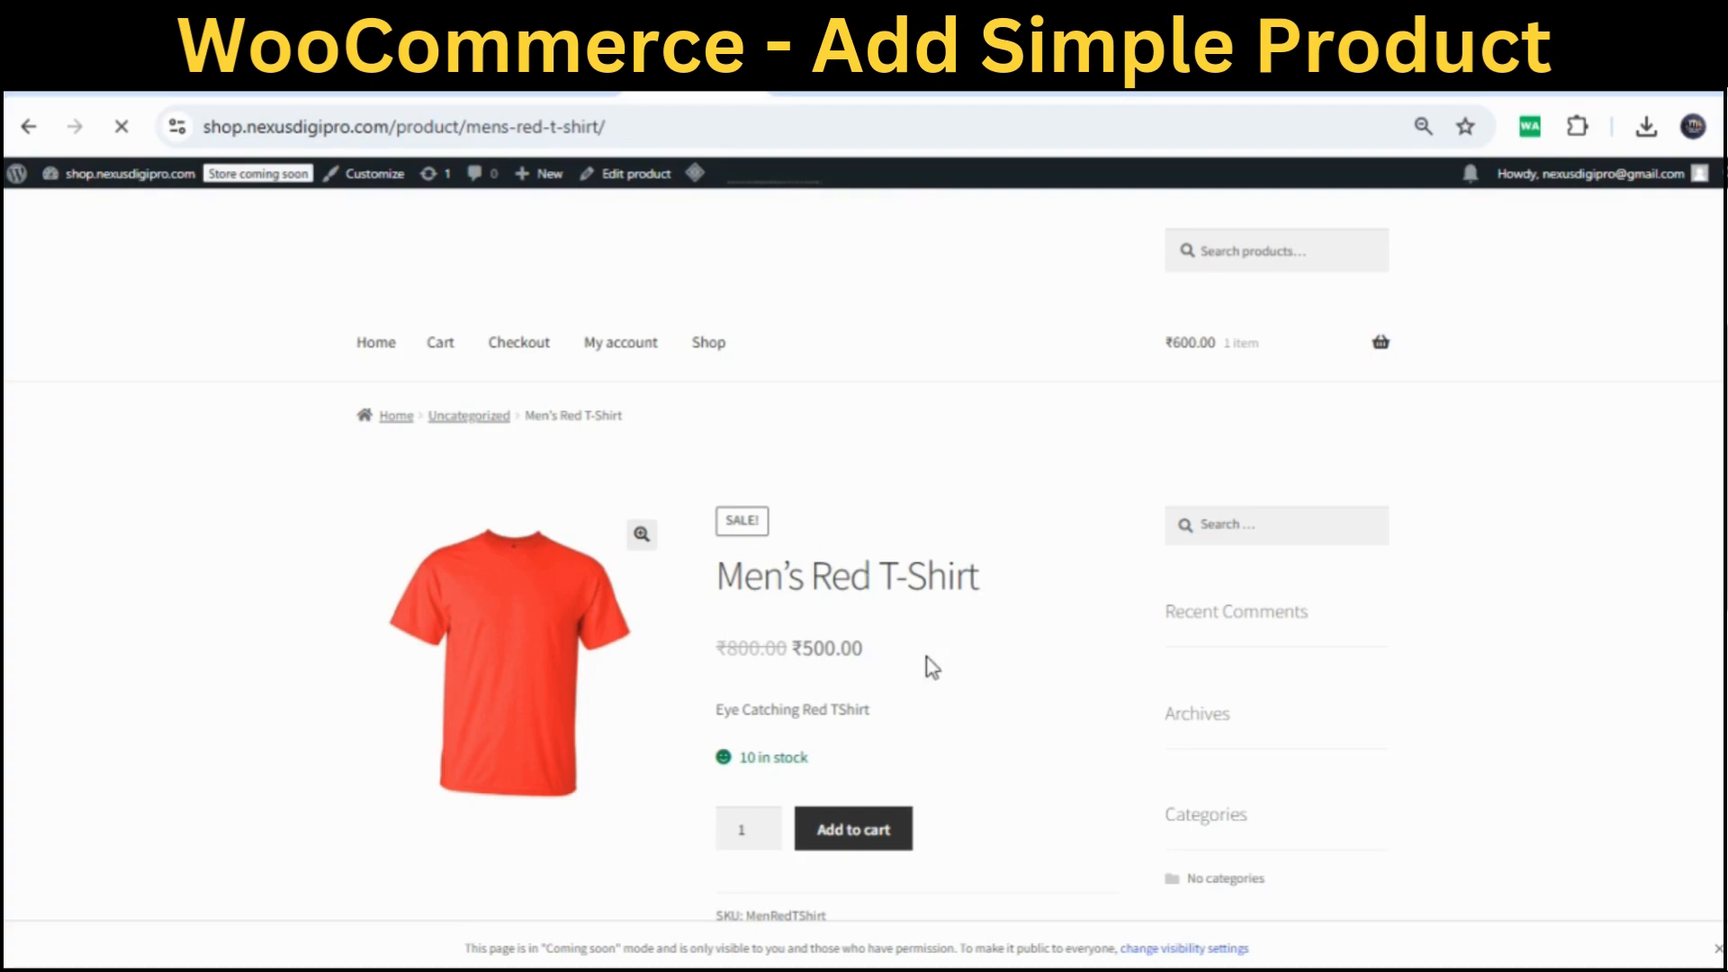
Verify the '10 in stock' line and the SKU MenRedTShirt on the product page
scroll(883, 640, down, 1)
scroll(887, 641, down, 1)
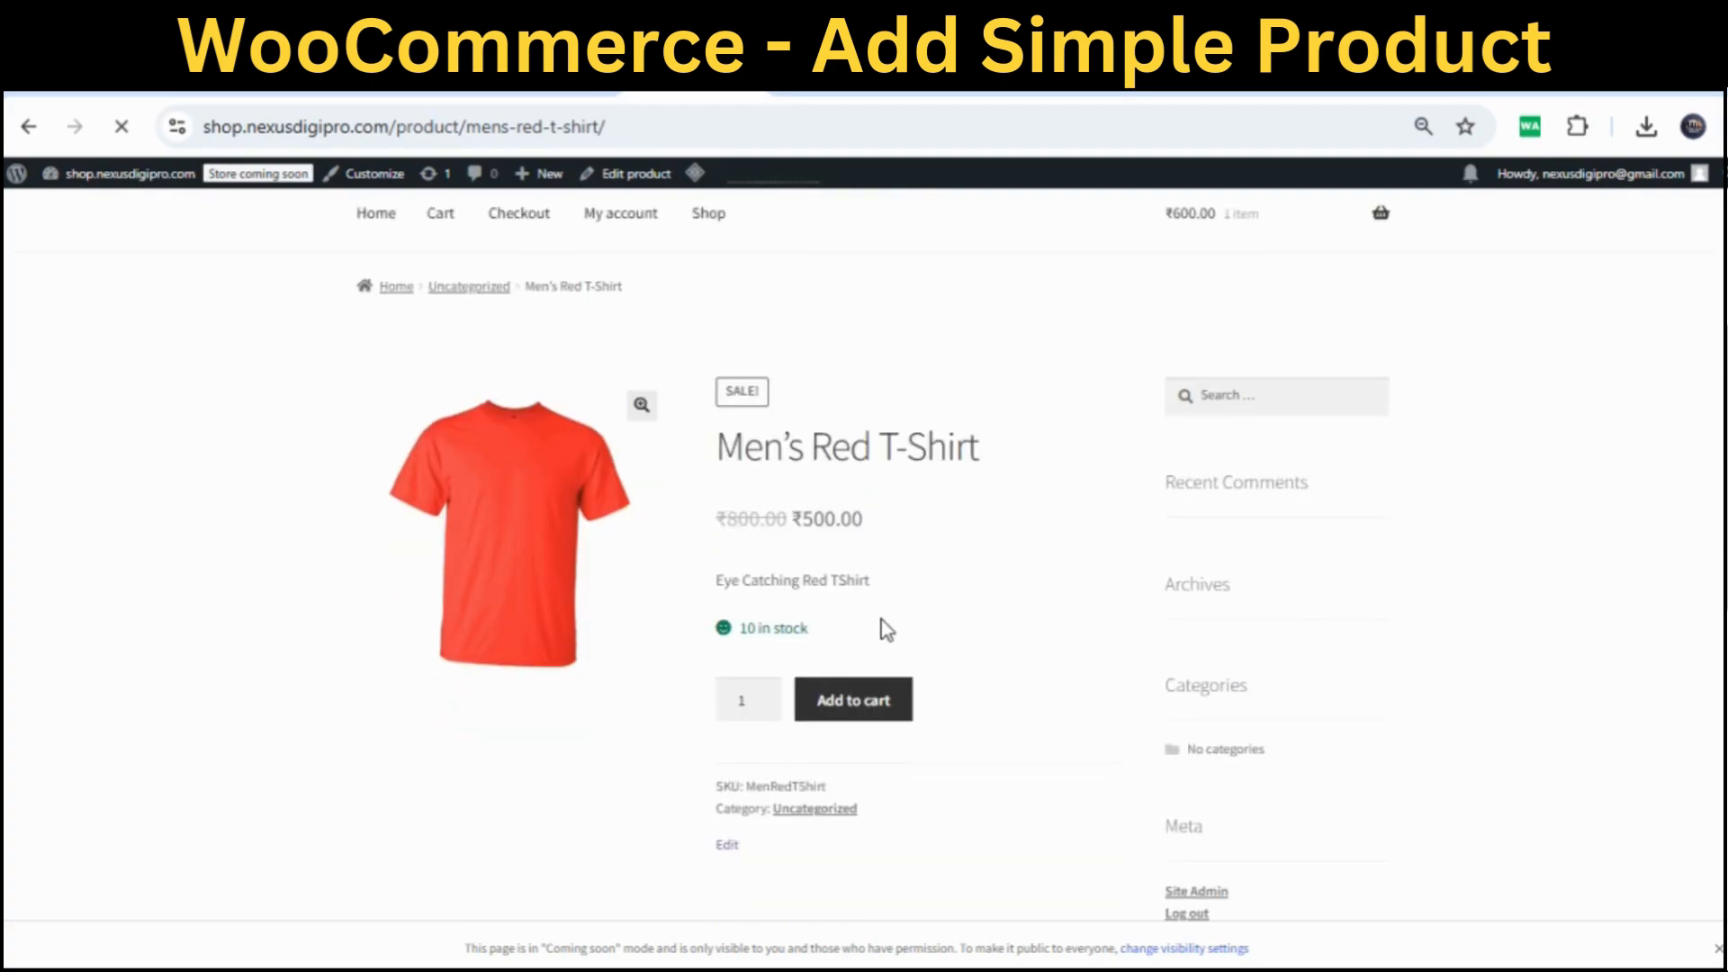
triple_click(839, 637)
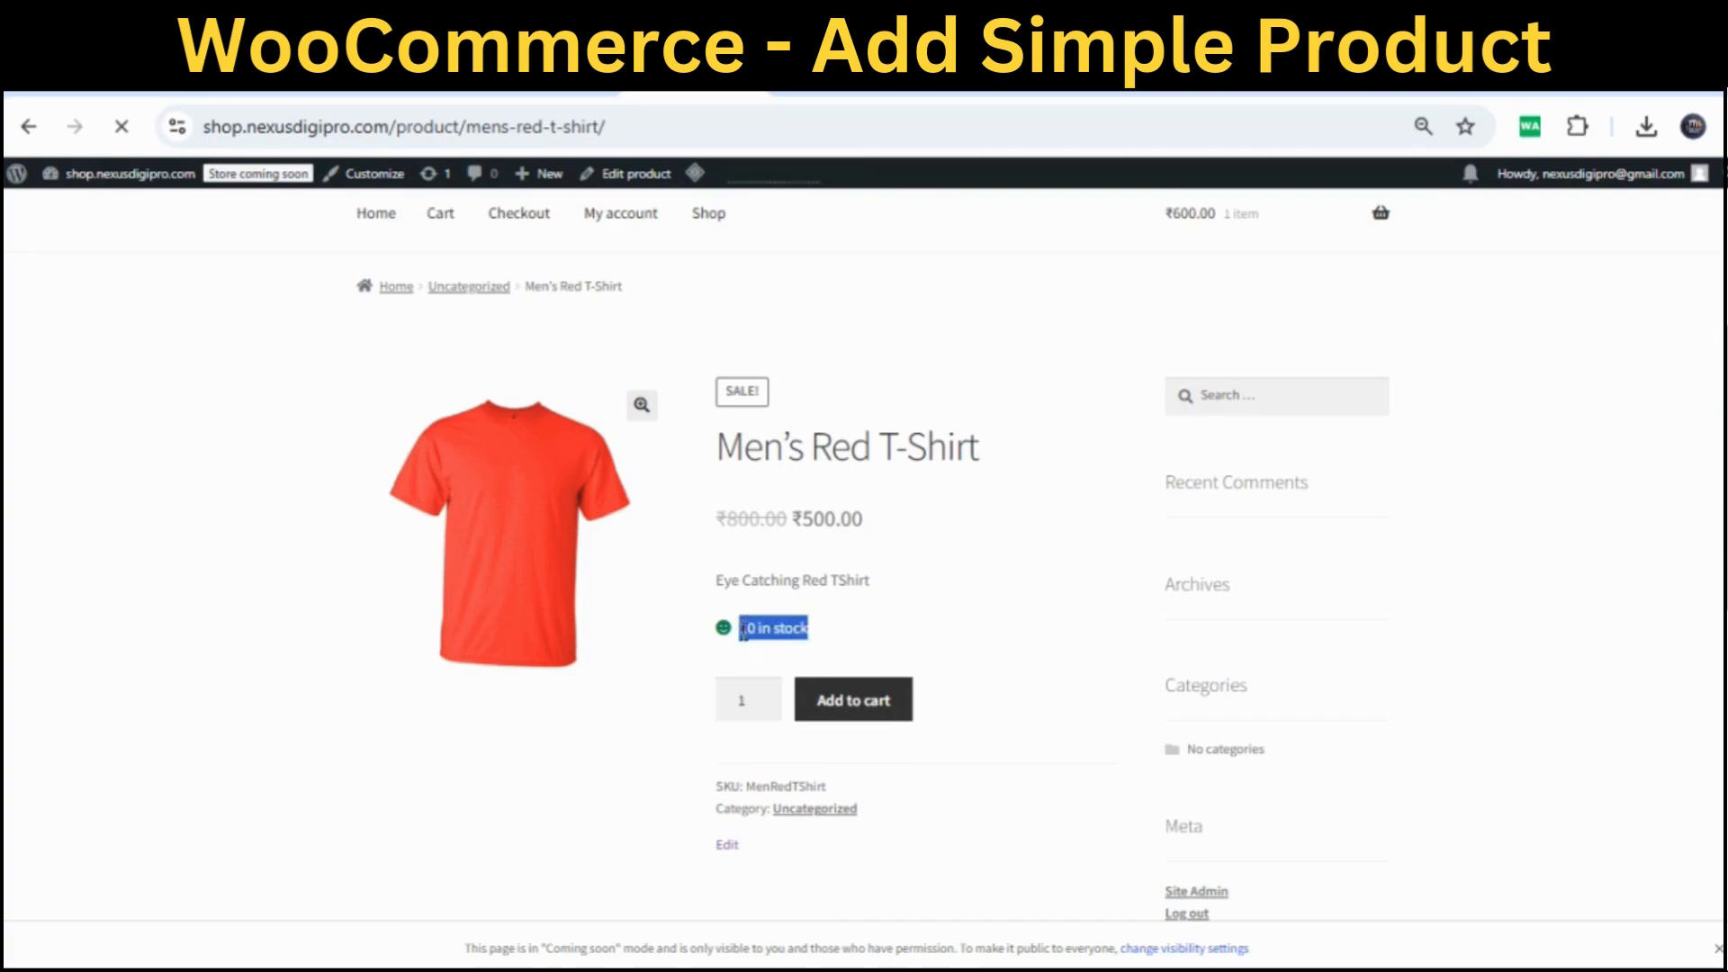
click(903, 635)
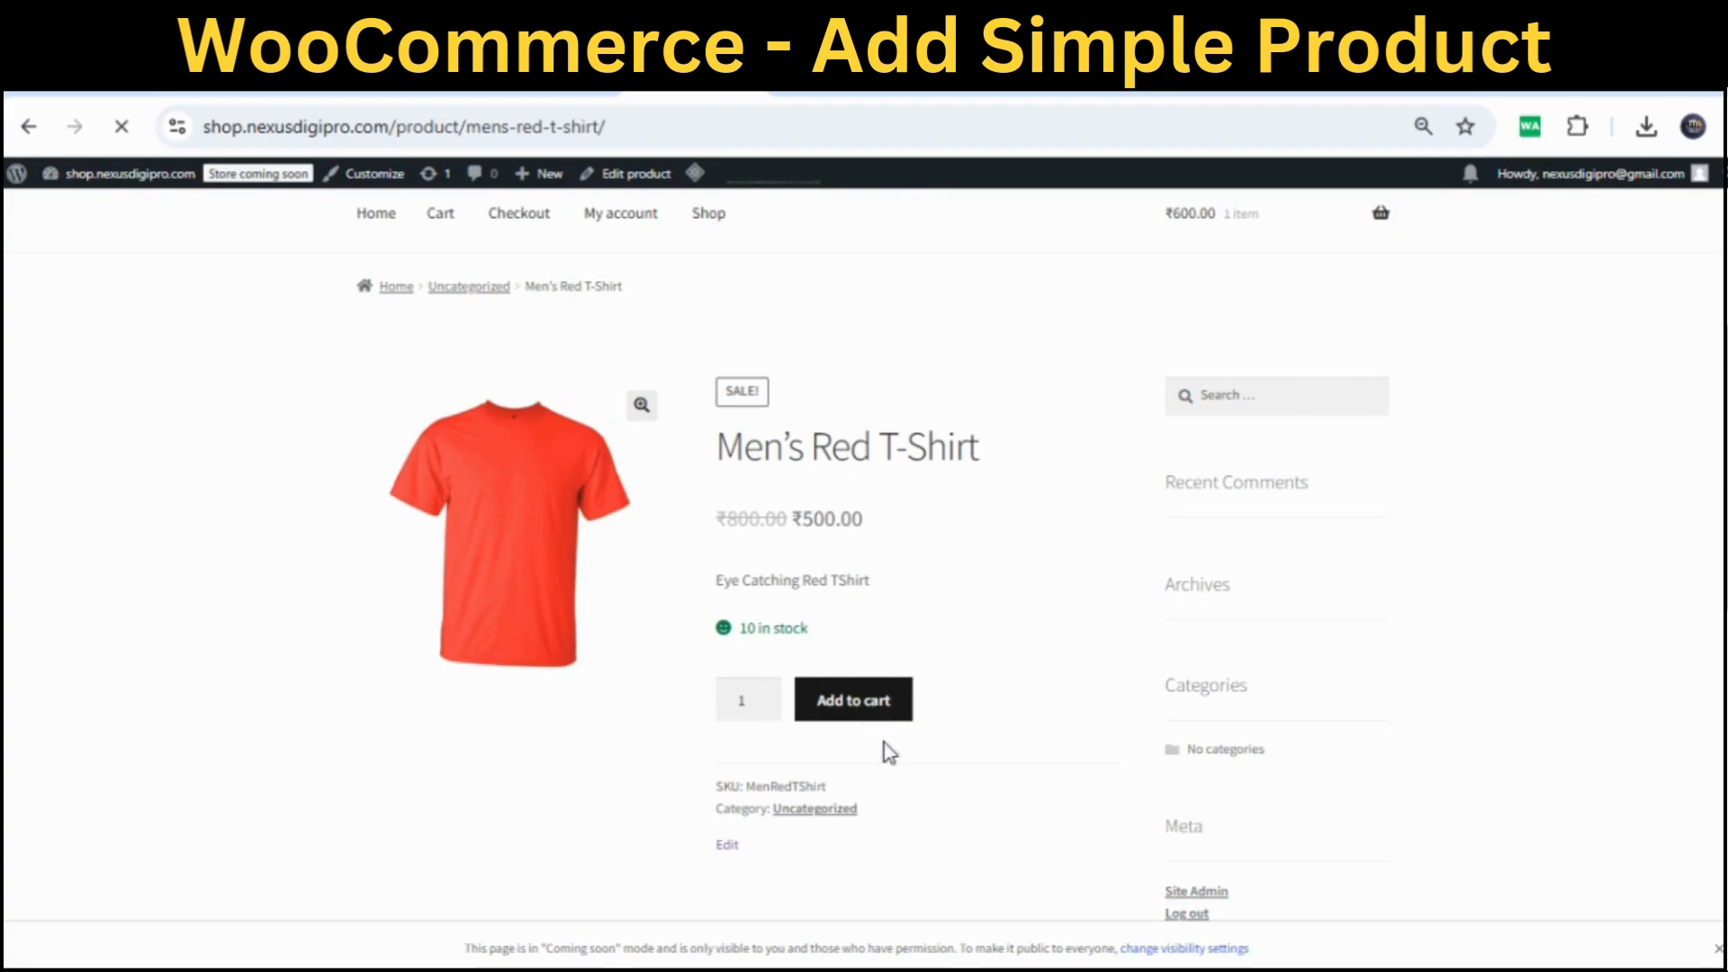
drag(841, 795, 717, 782)
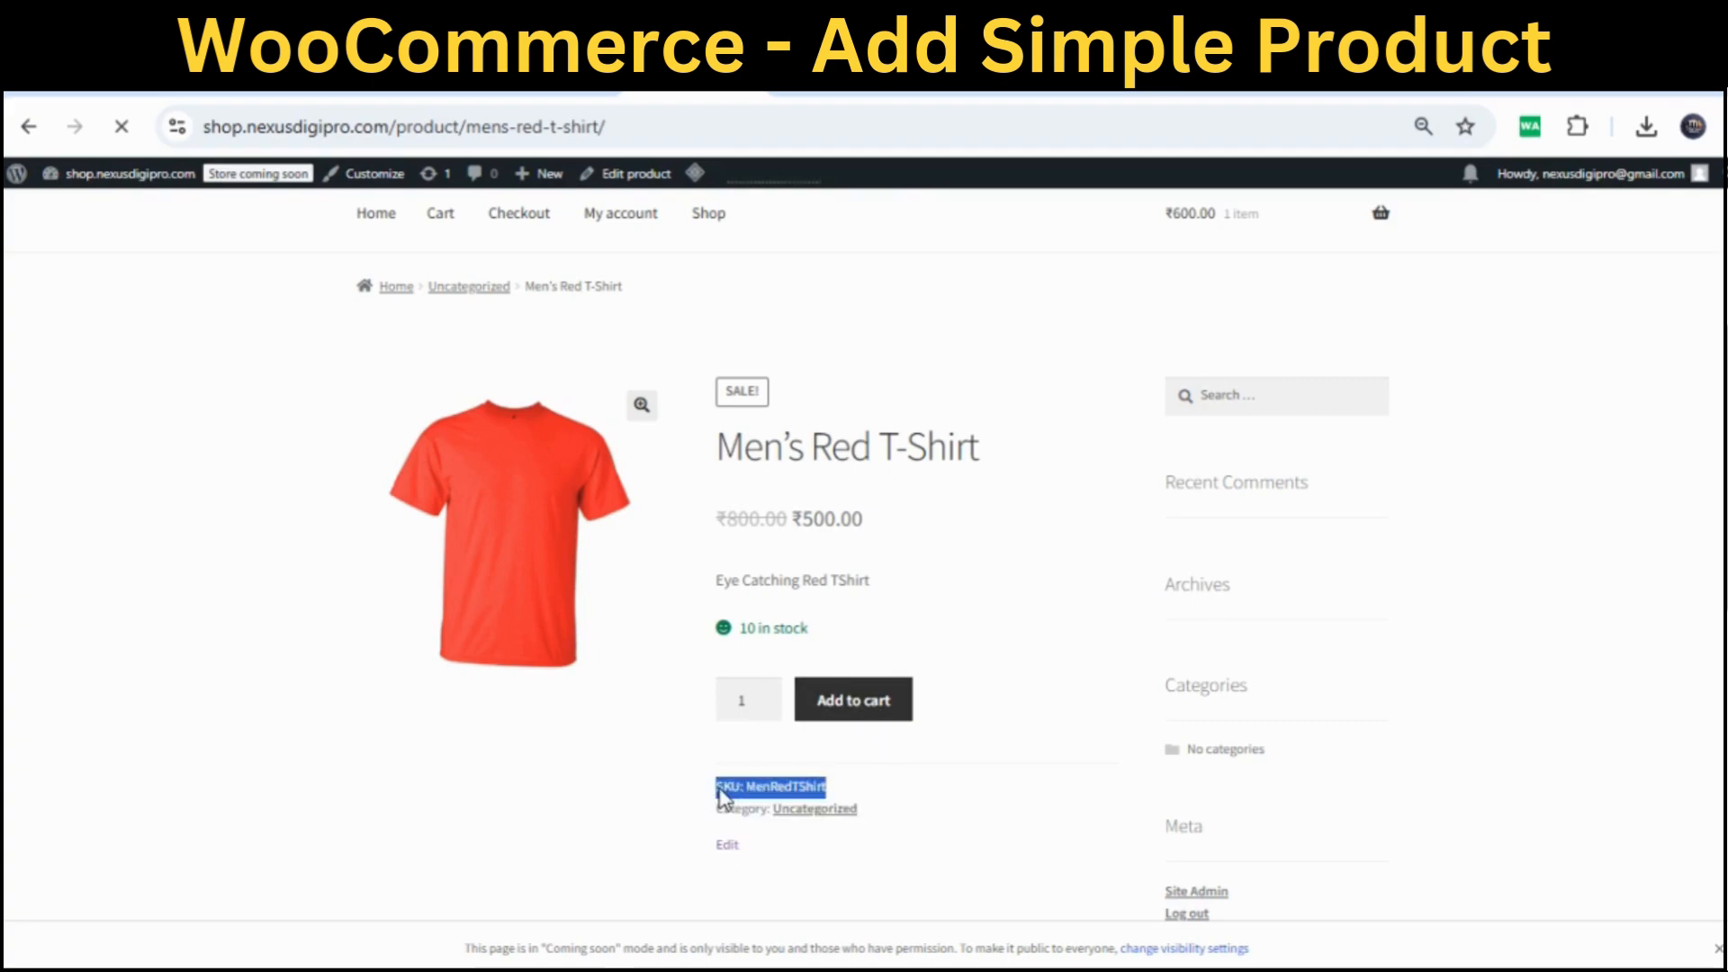
click(913, 786)
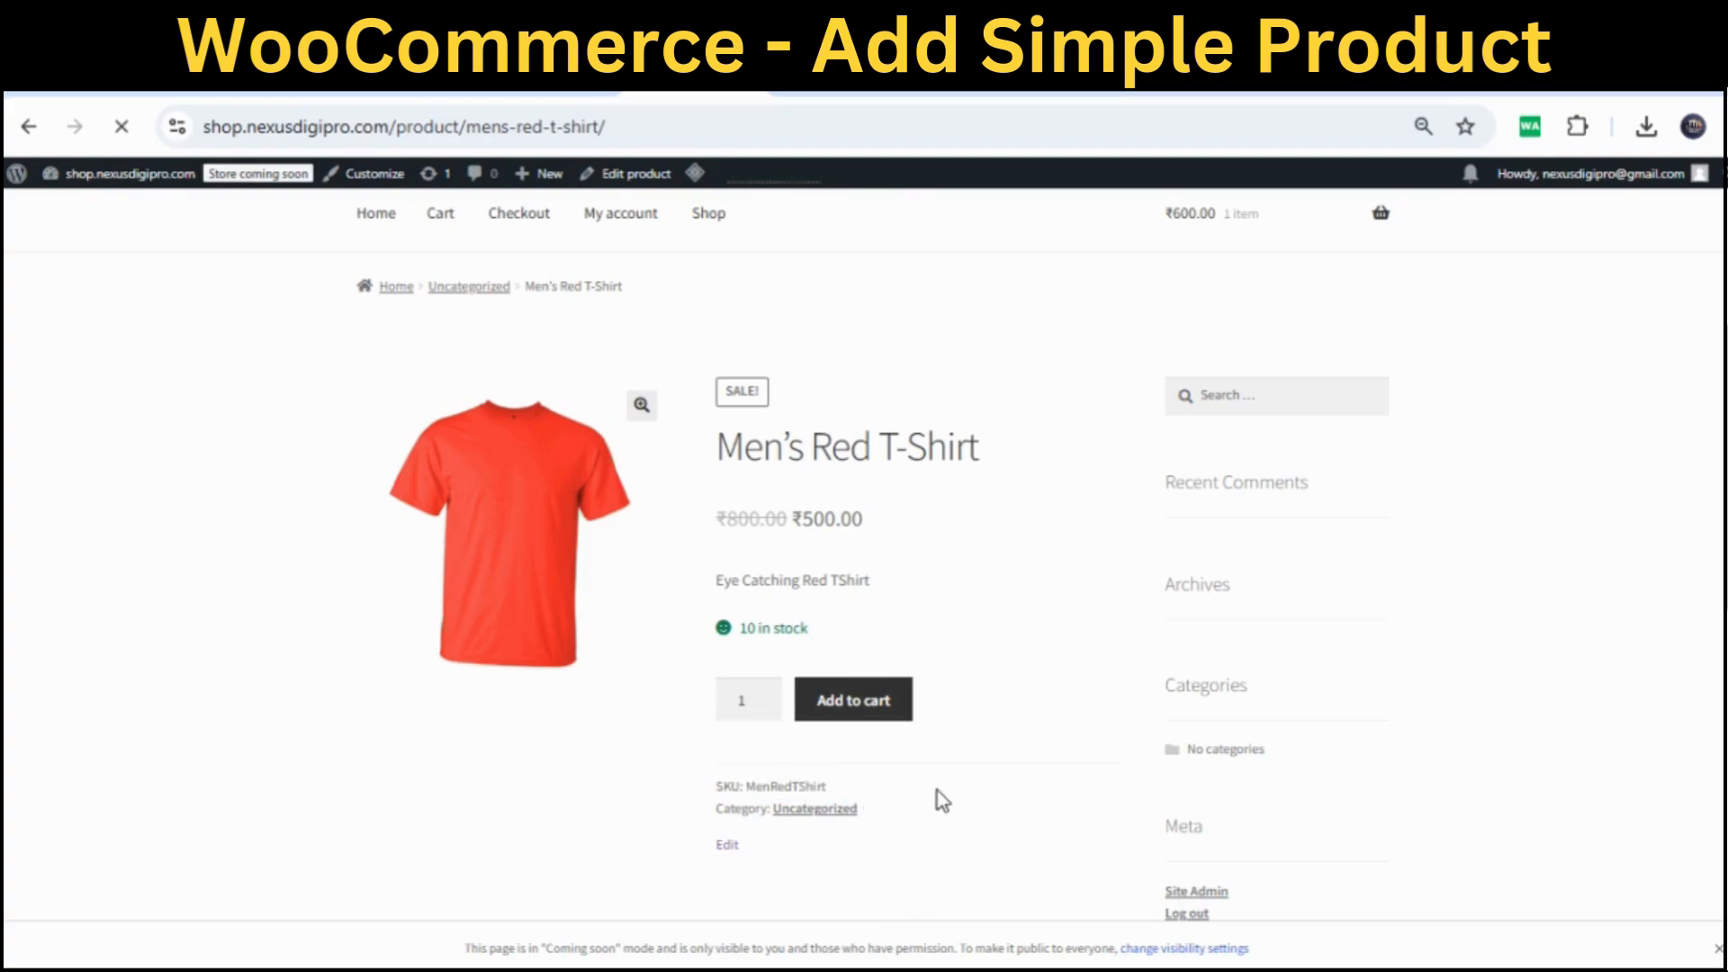
scroll(1044, 792, up, 1)
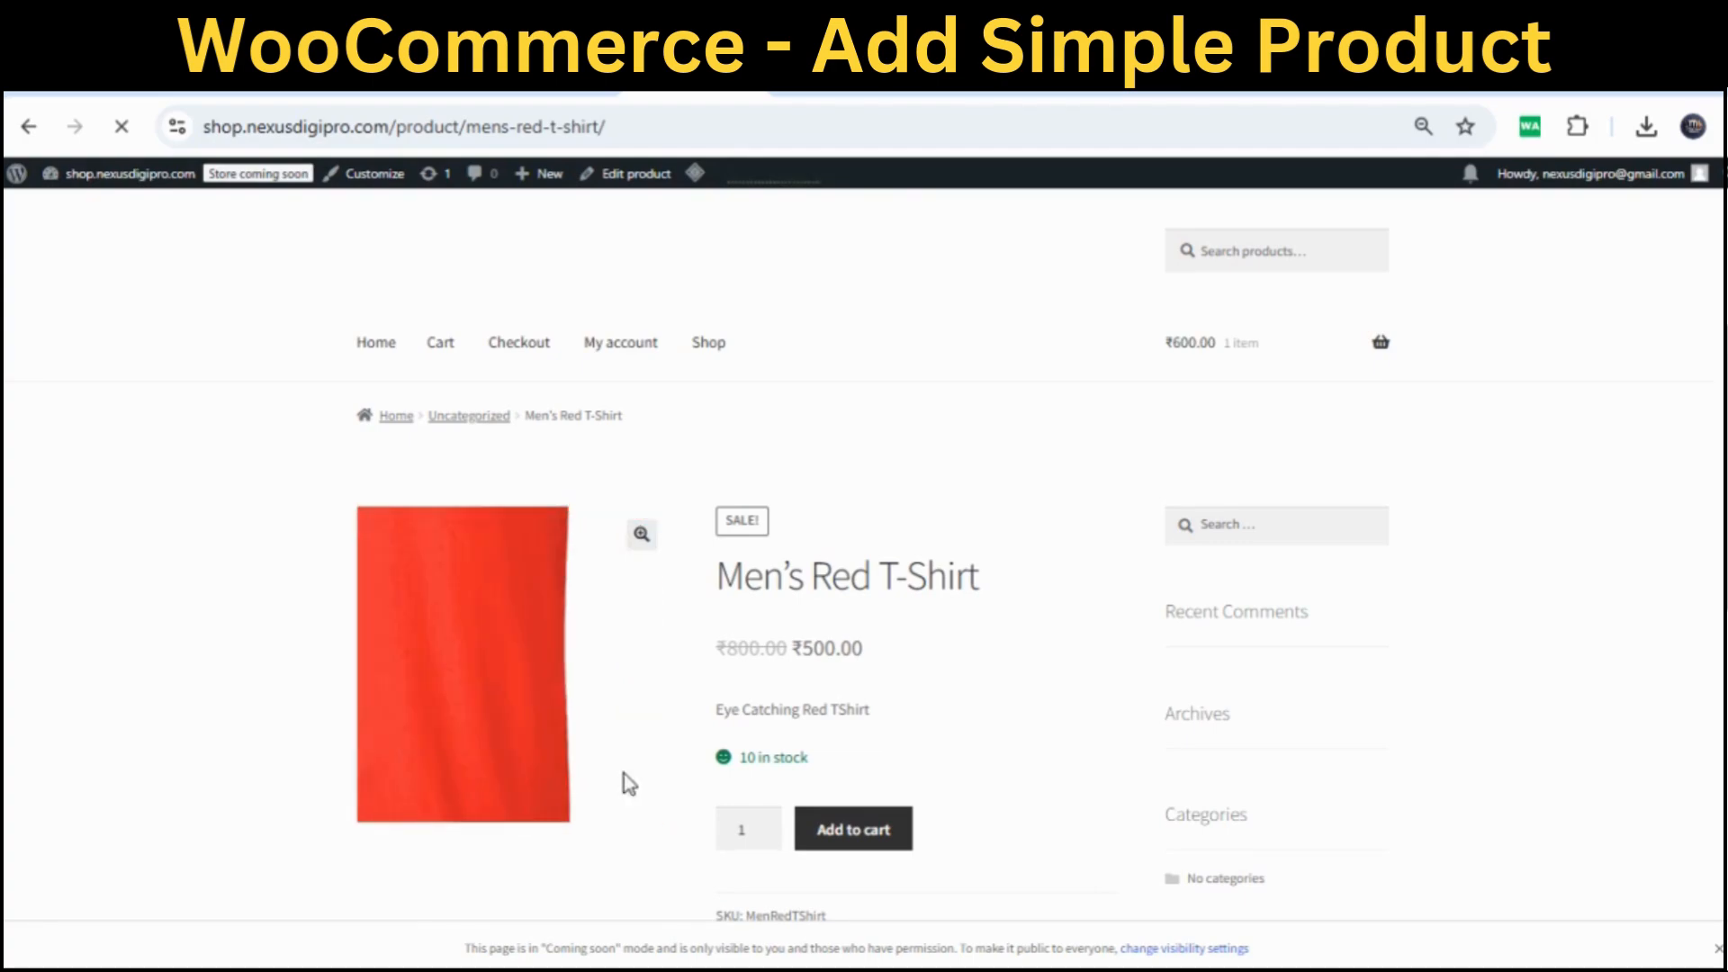
click(639, 534)
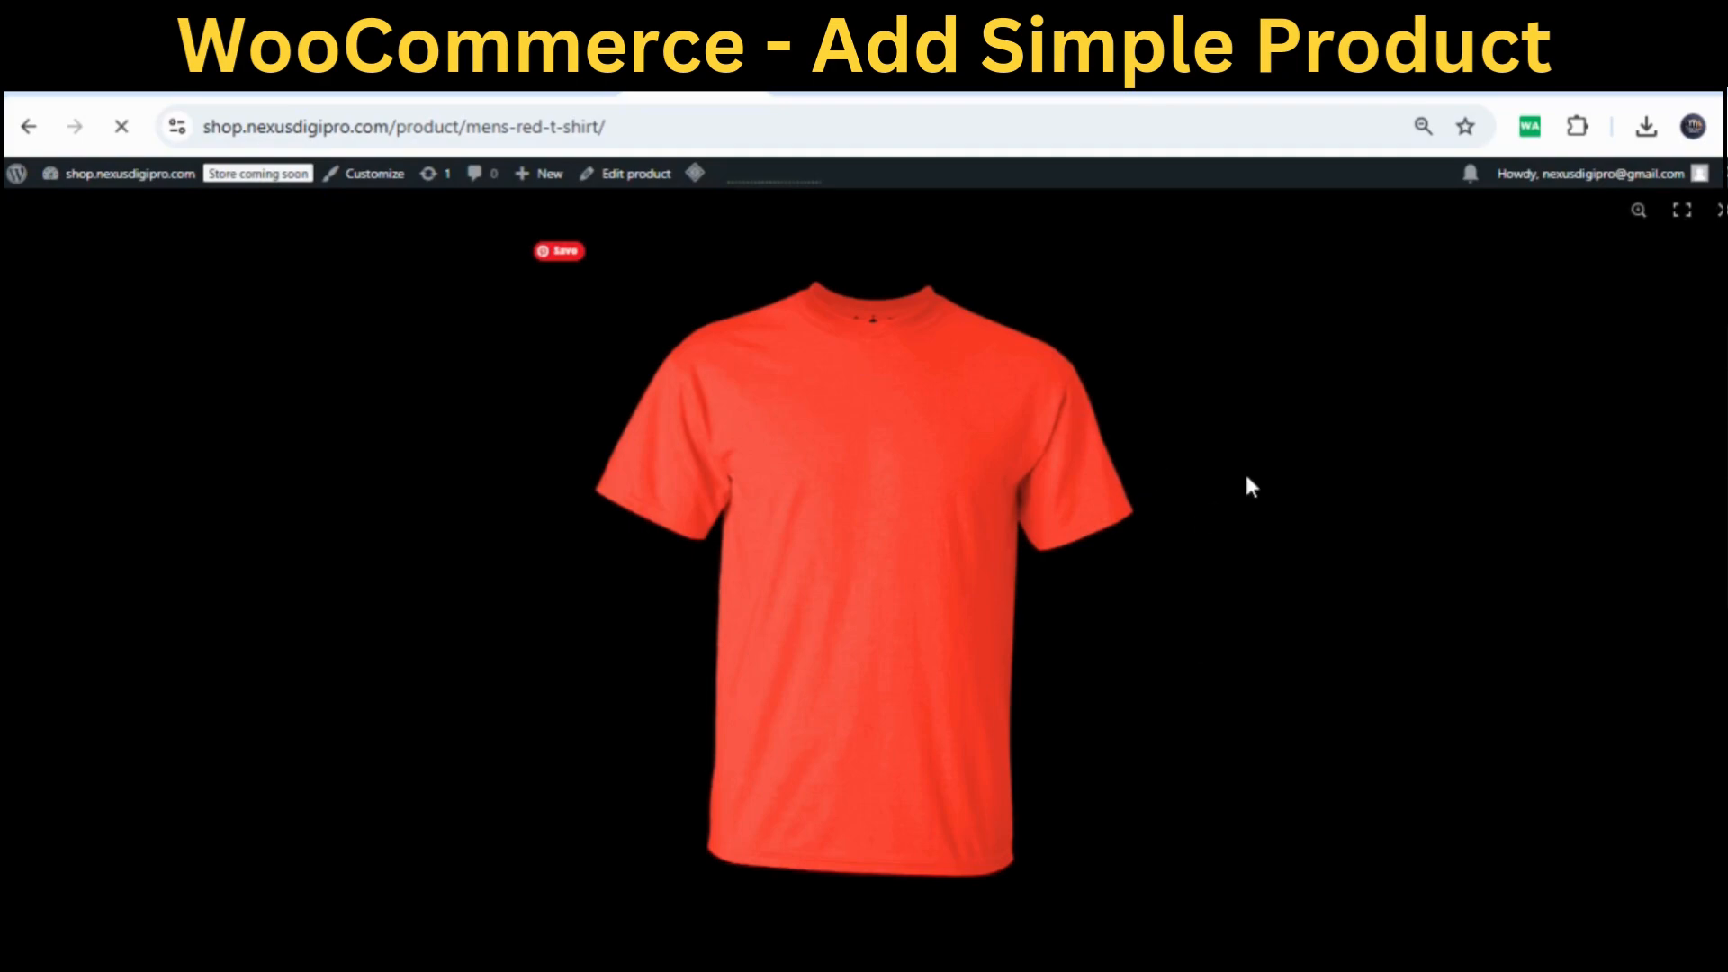
click(1716, 212)
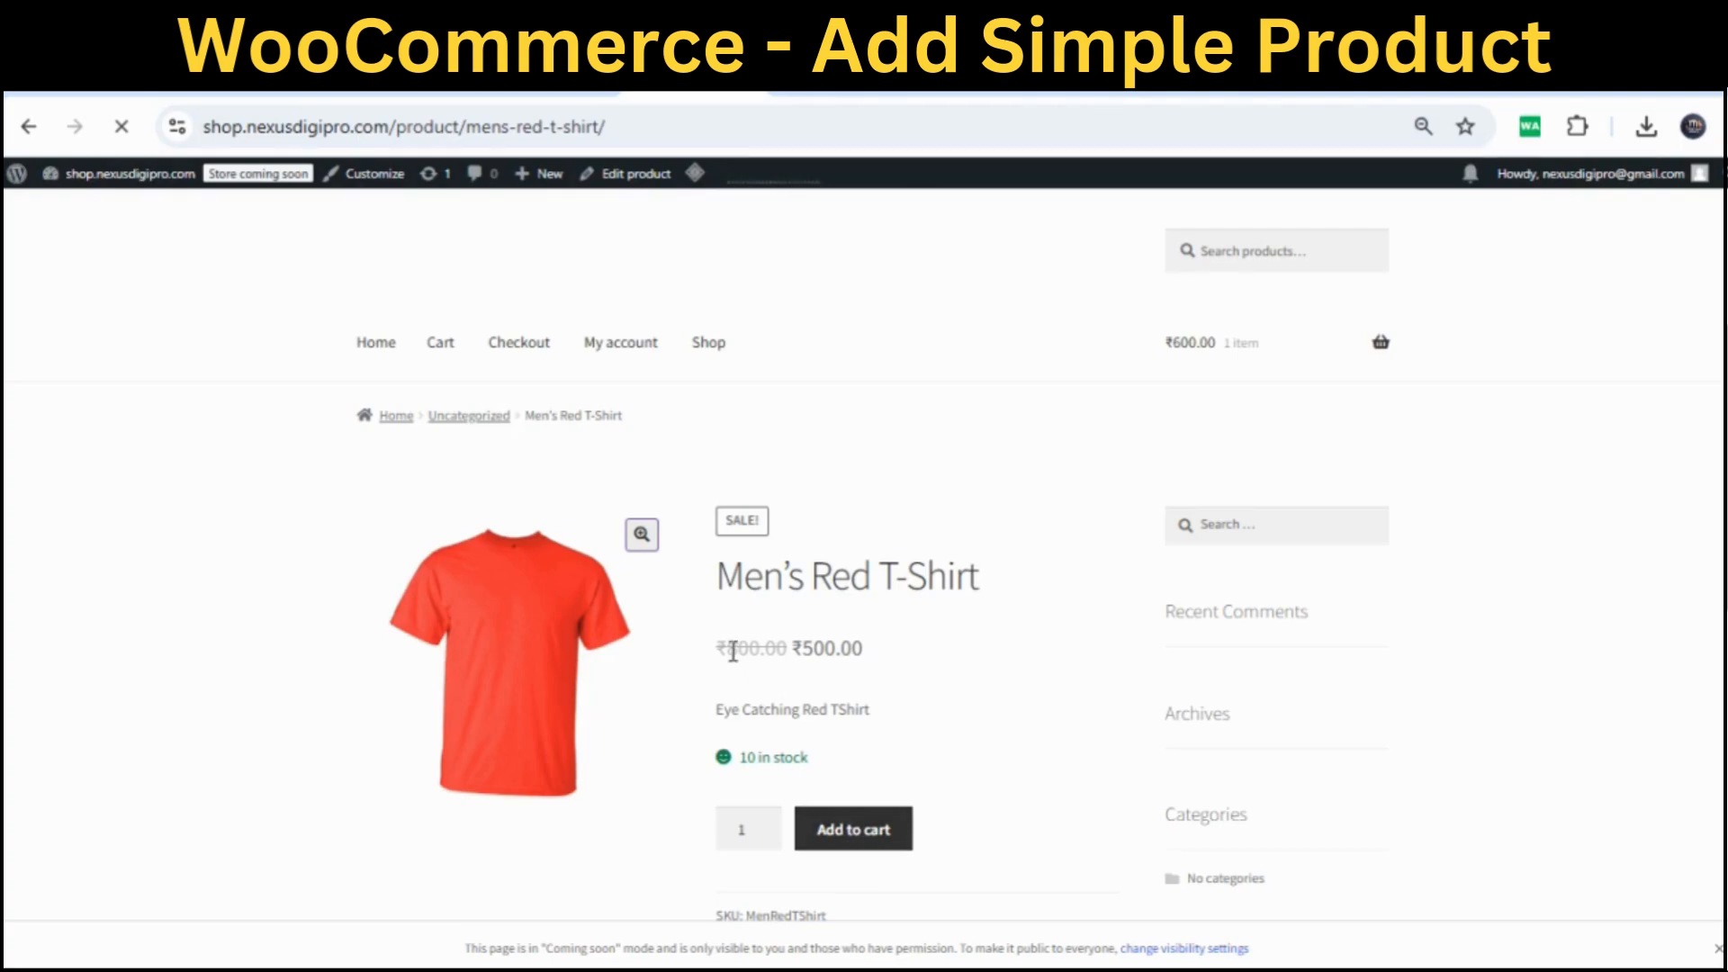
Add the ₹500 Men's Red T-Shirt to the cart and view the cart
drag(729, 648, 804, 656)
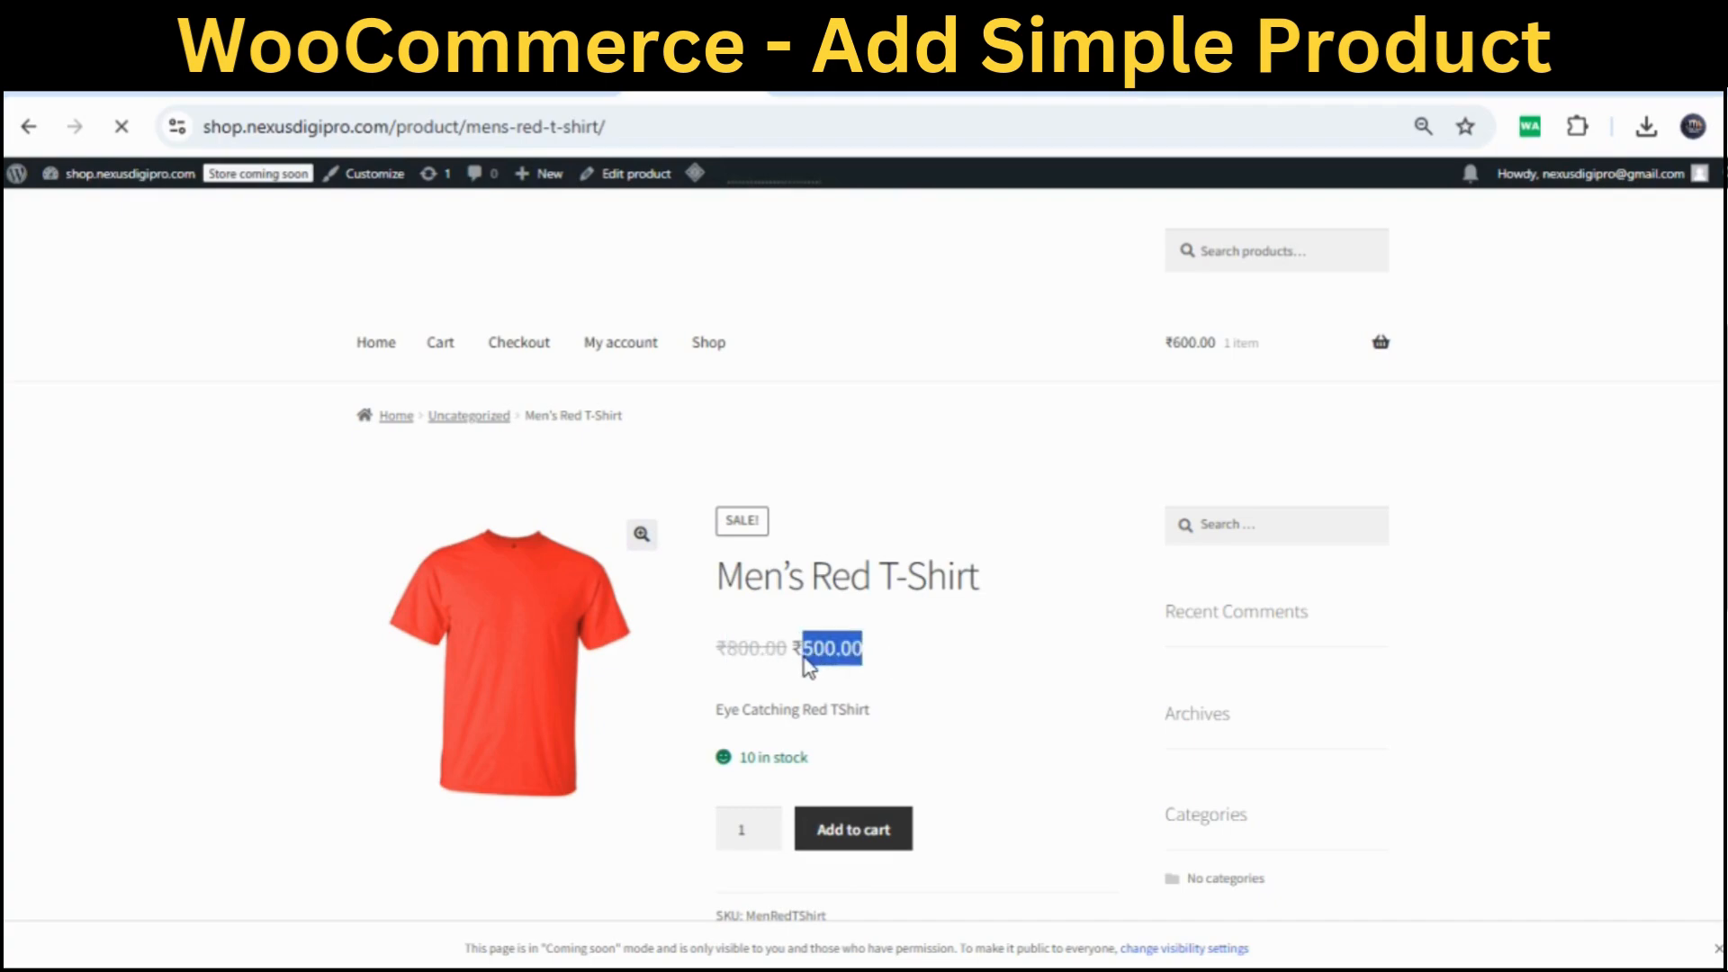
click(893, 664)
click(861, 835)
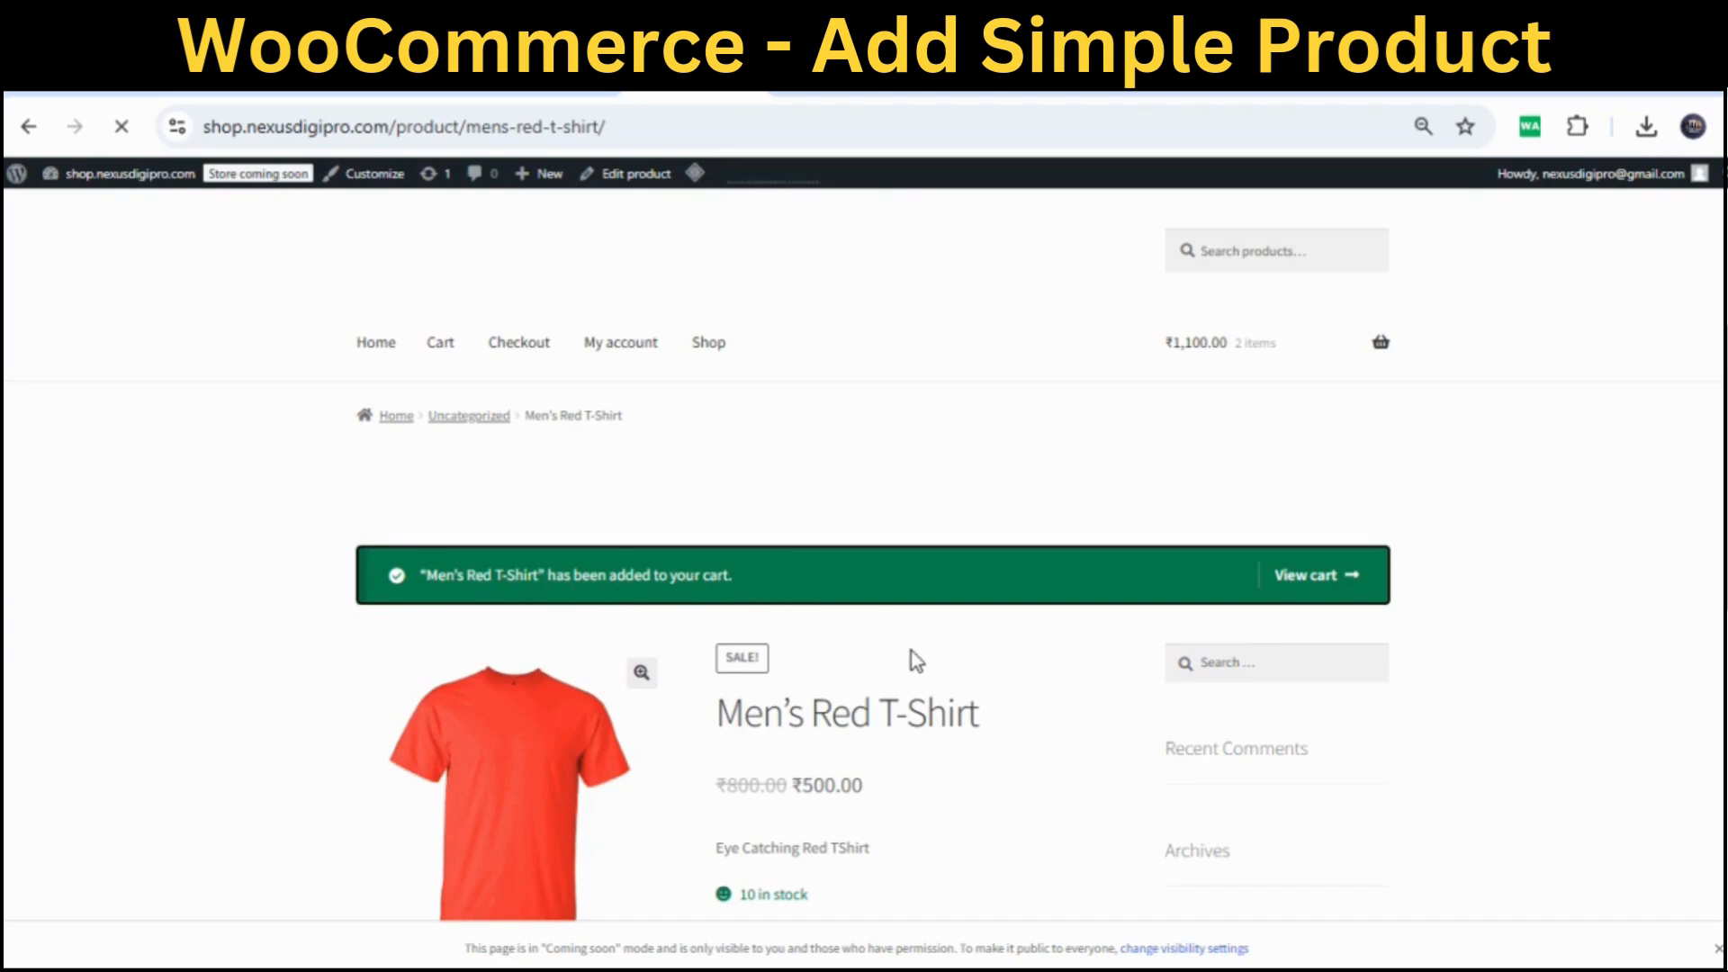
scroll(911, 650, down, 1)
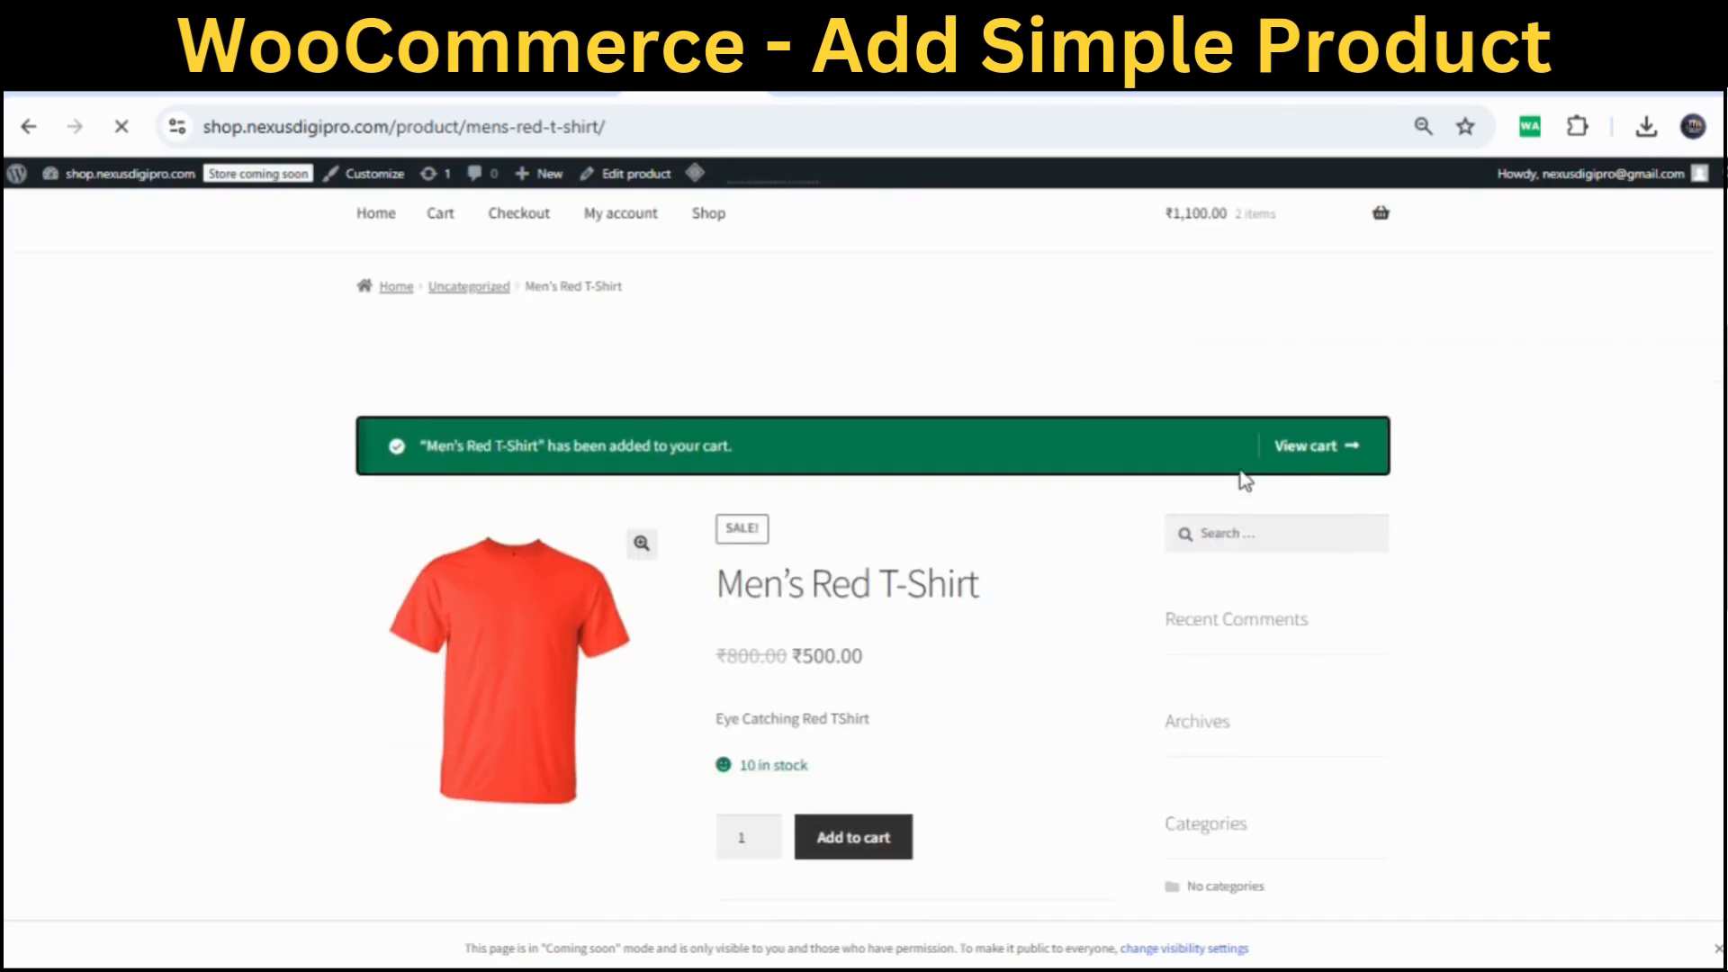
click(1314, 447)
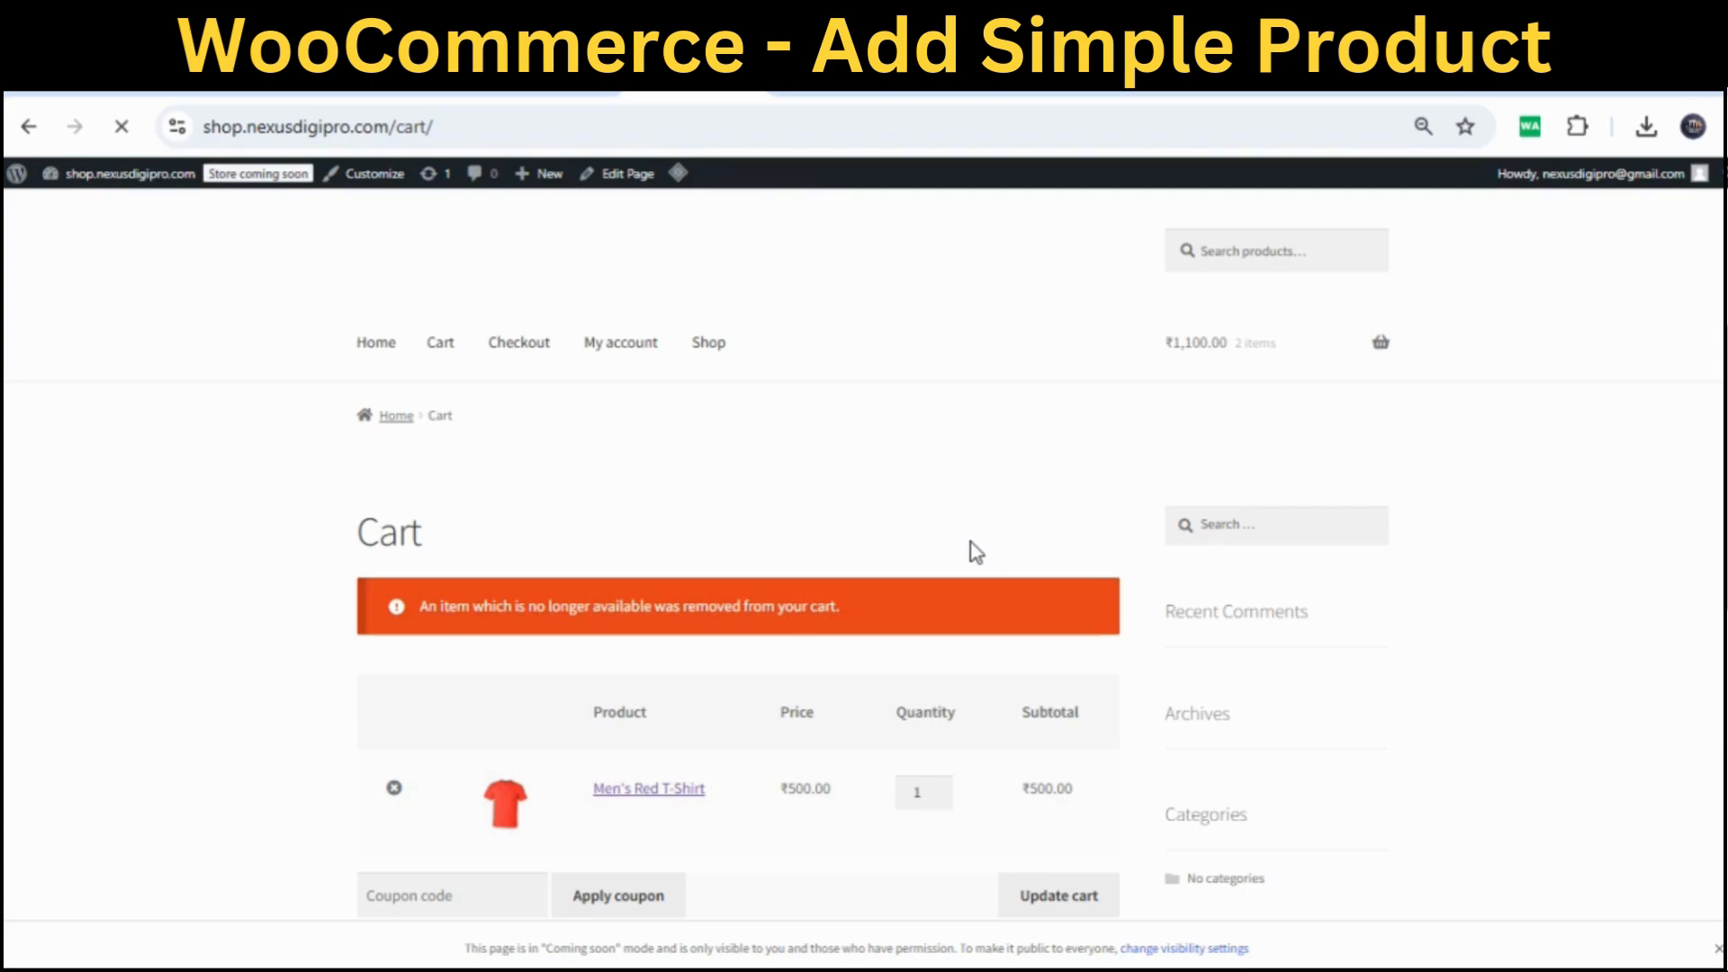
scroll(977, 552, down, 1)
click(413, 764)
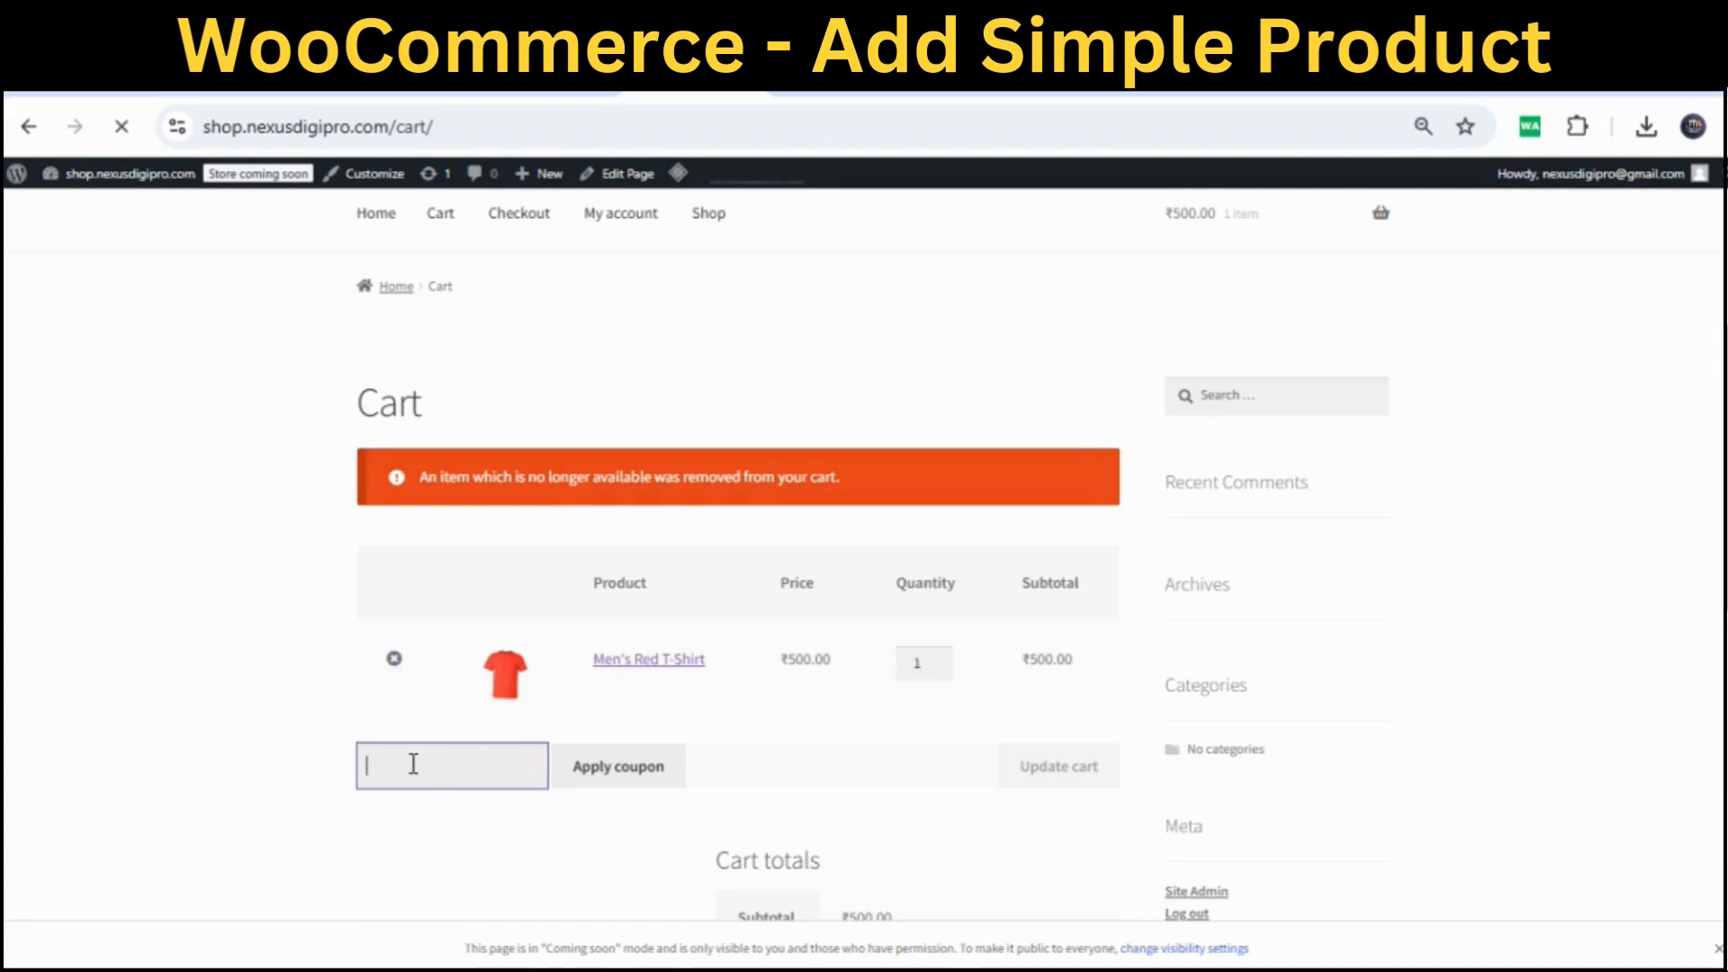
click(796, 782)
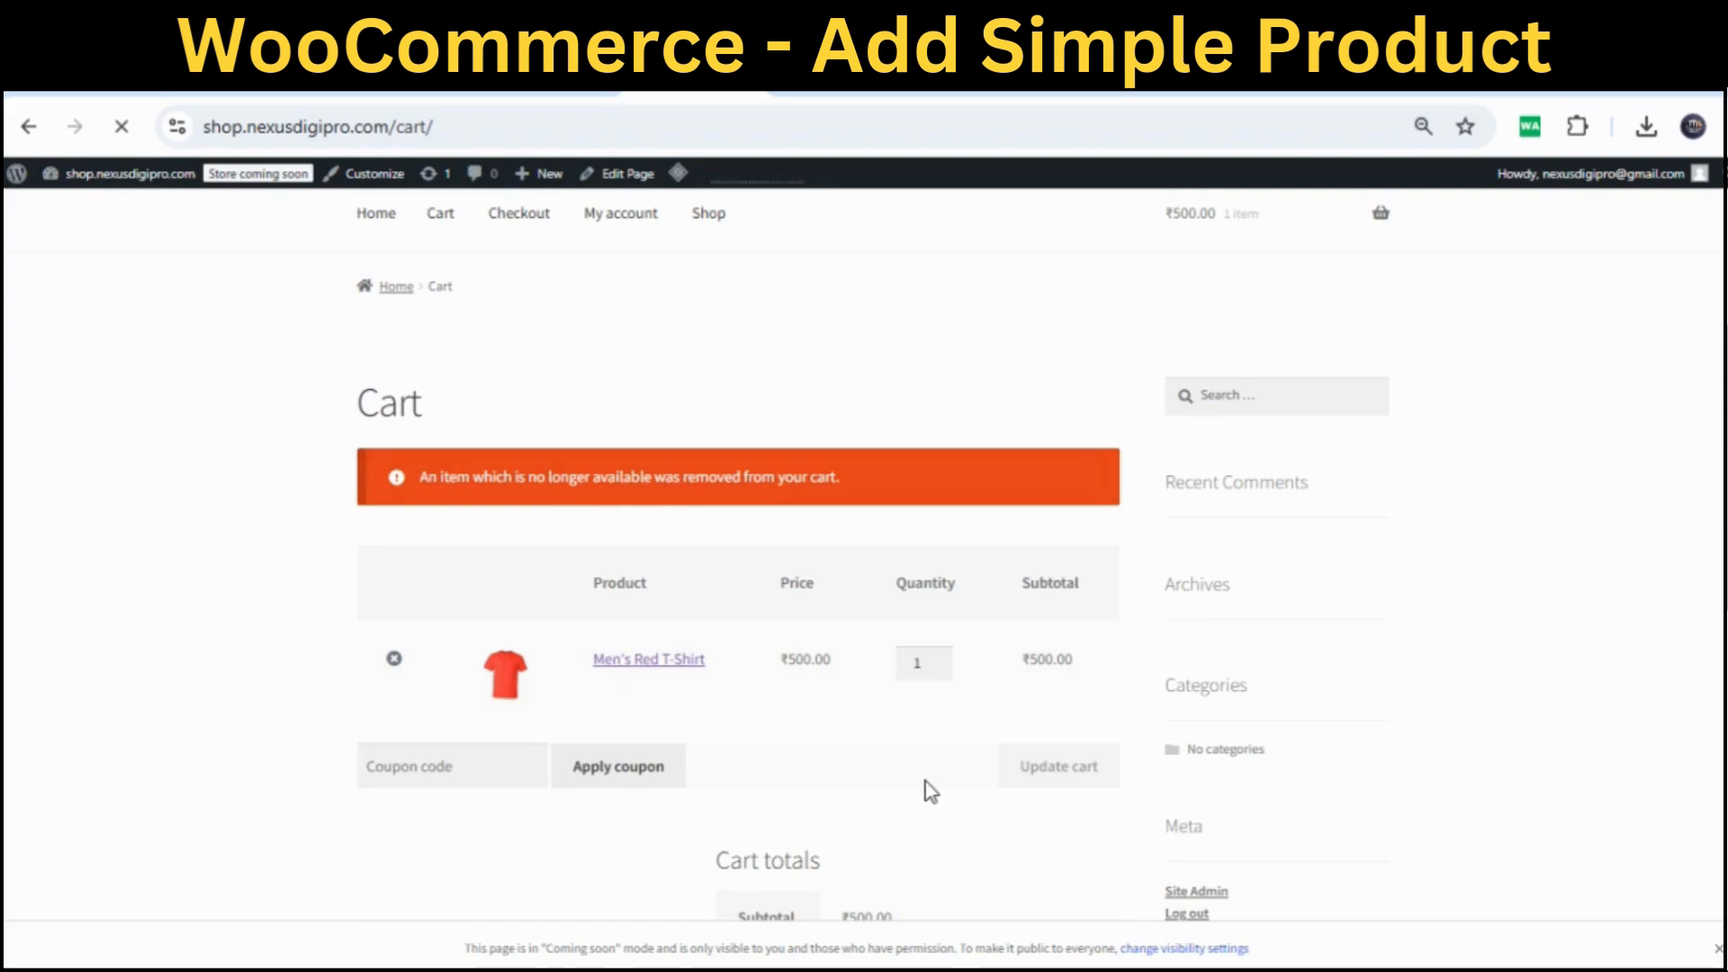
scroll(931, 792, down, 4)
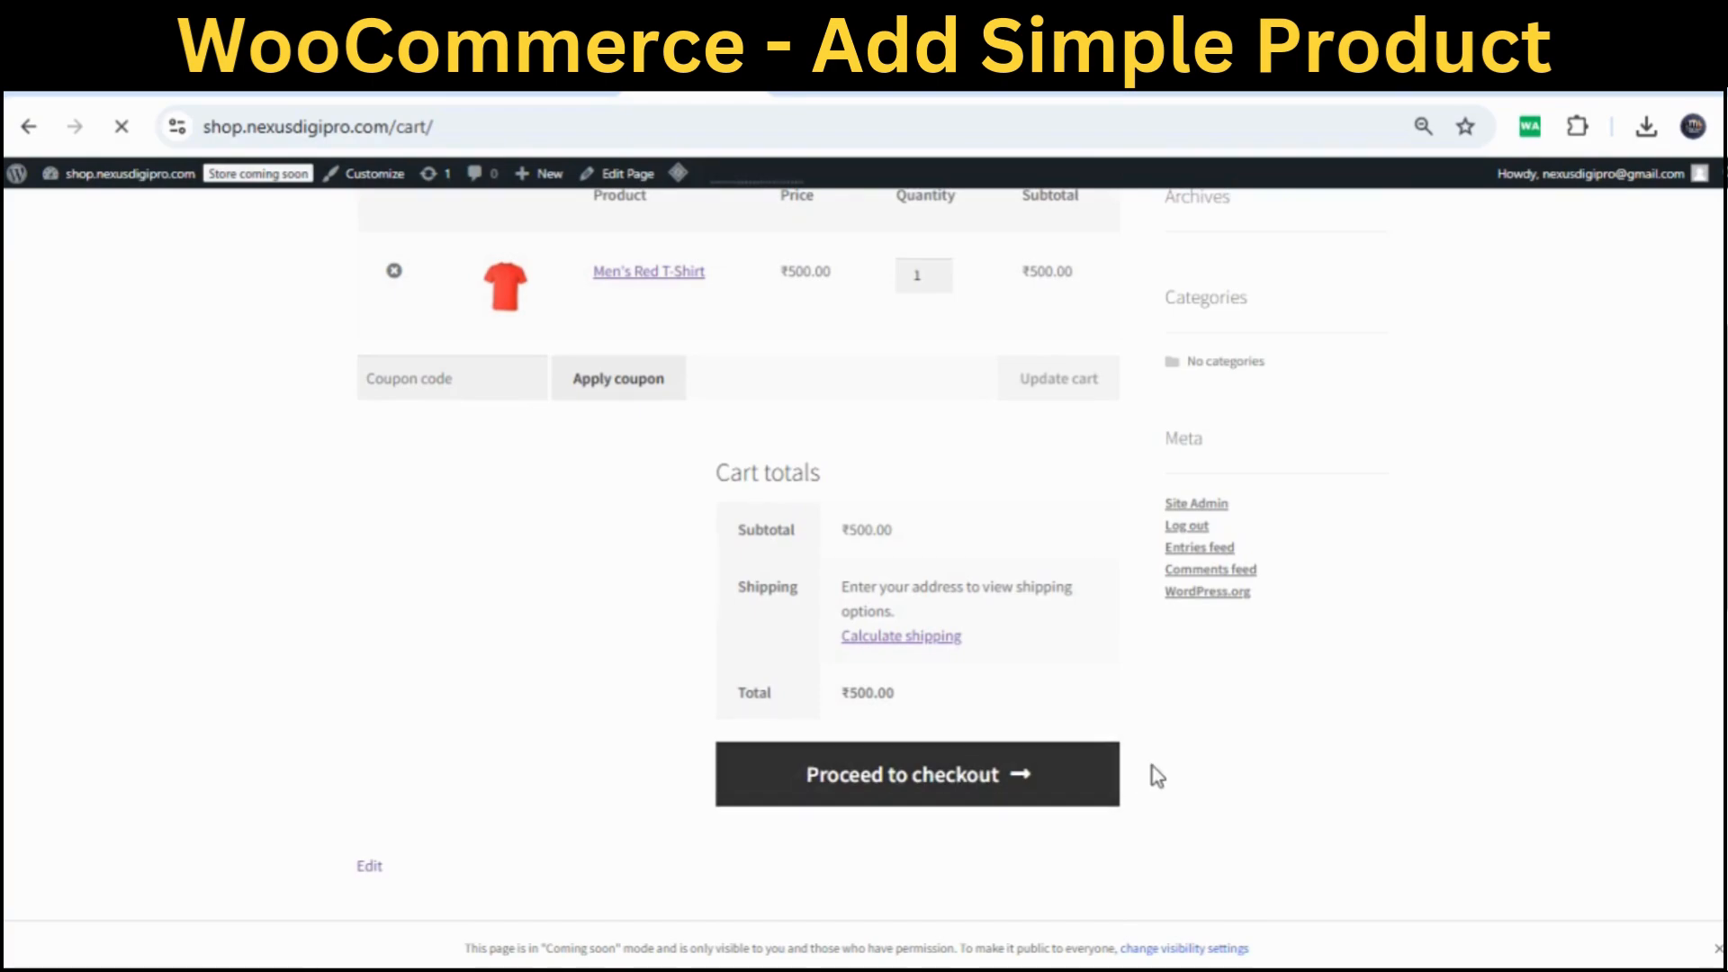
scroll(1157, 776, up, 4)
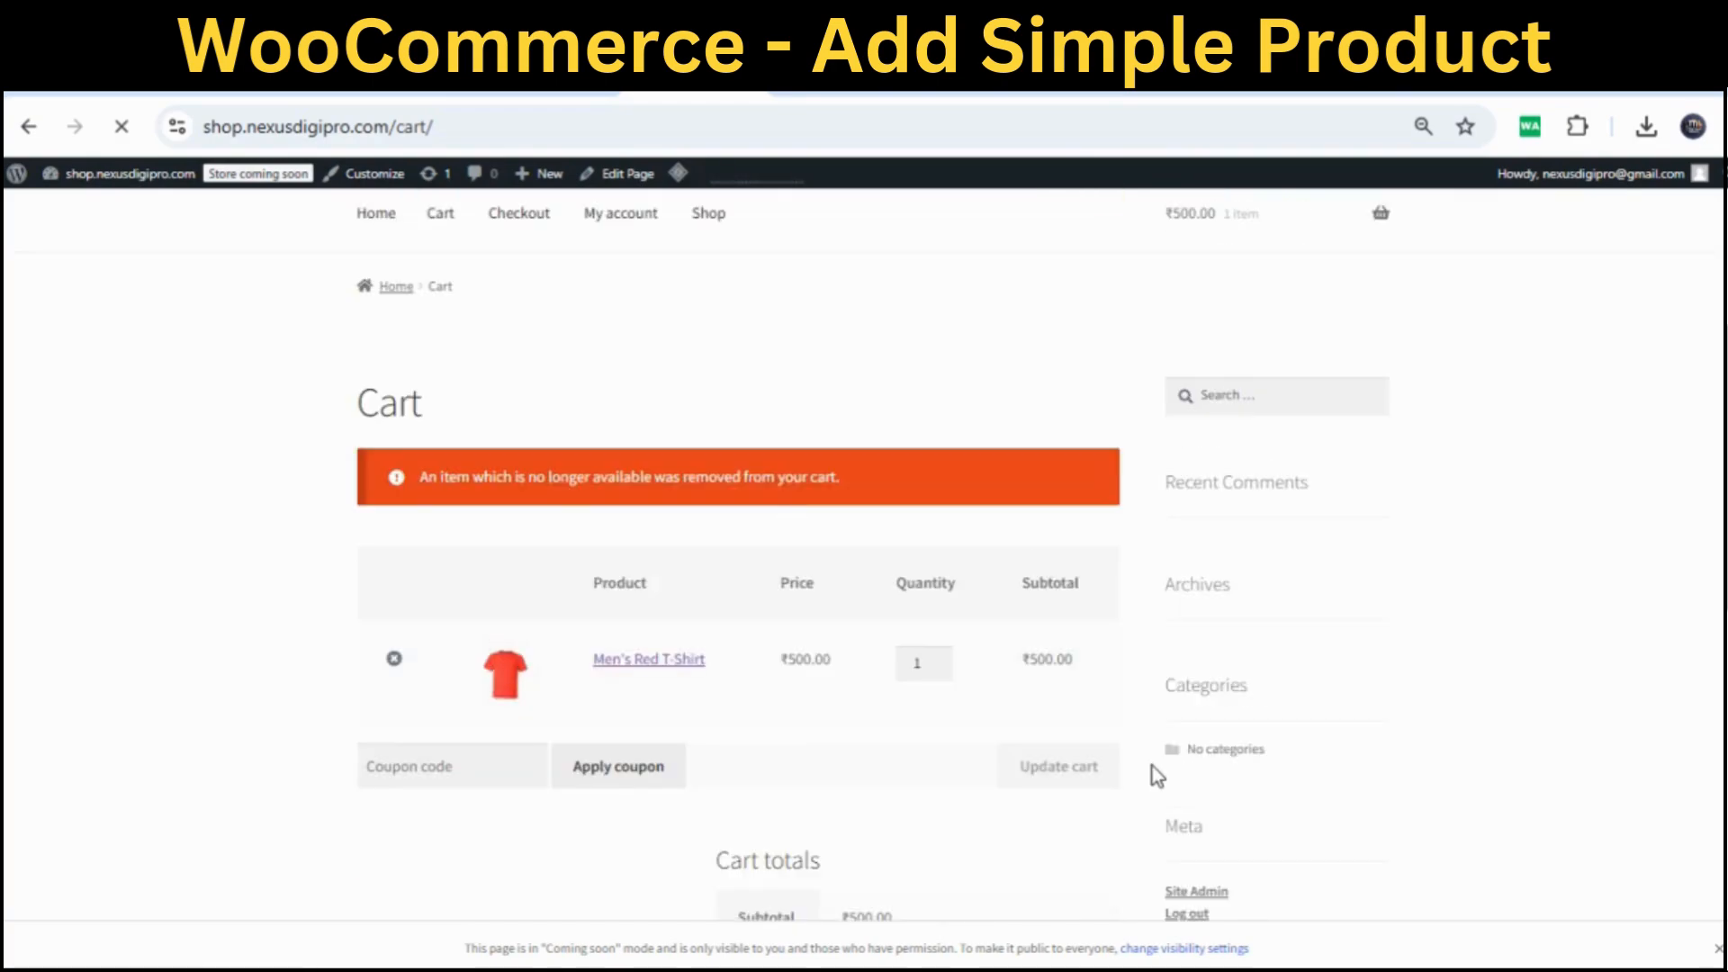